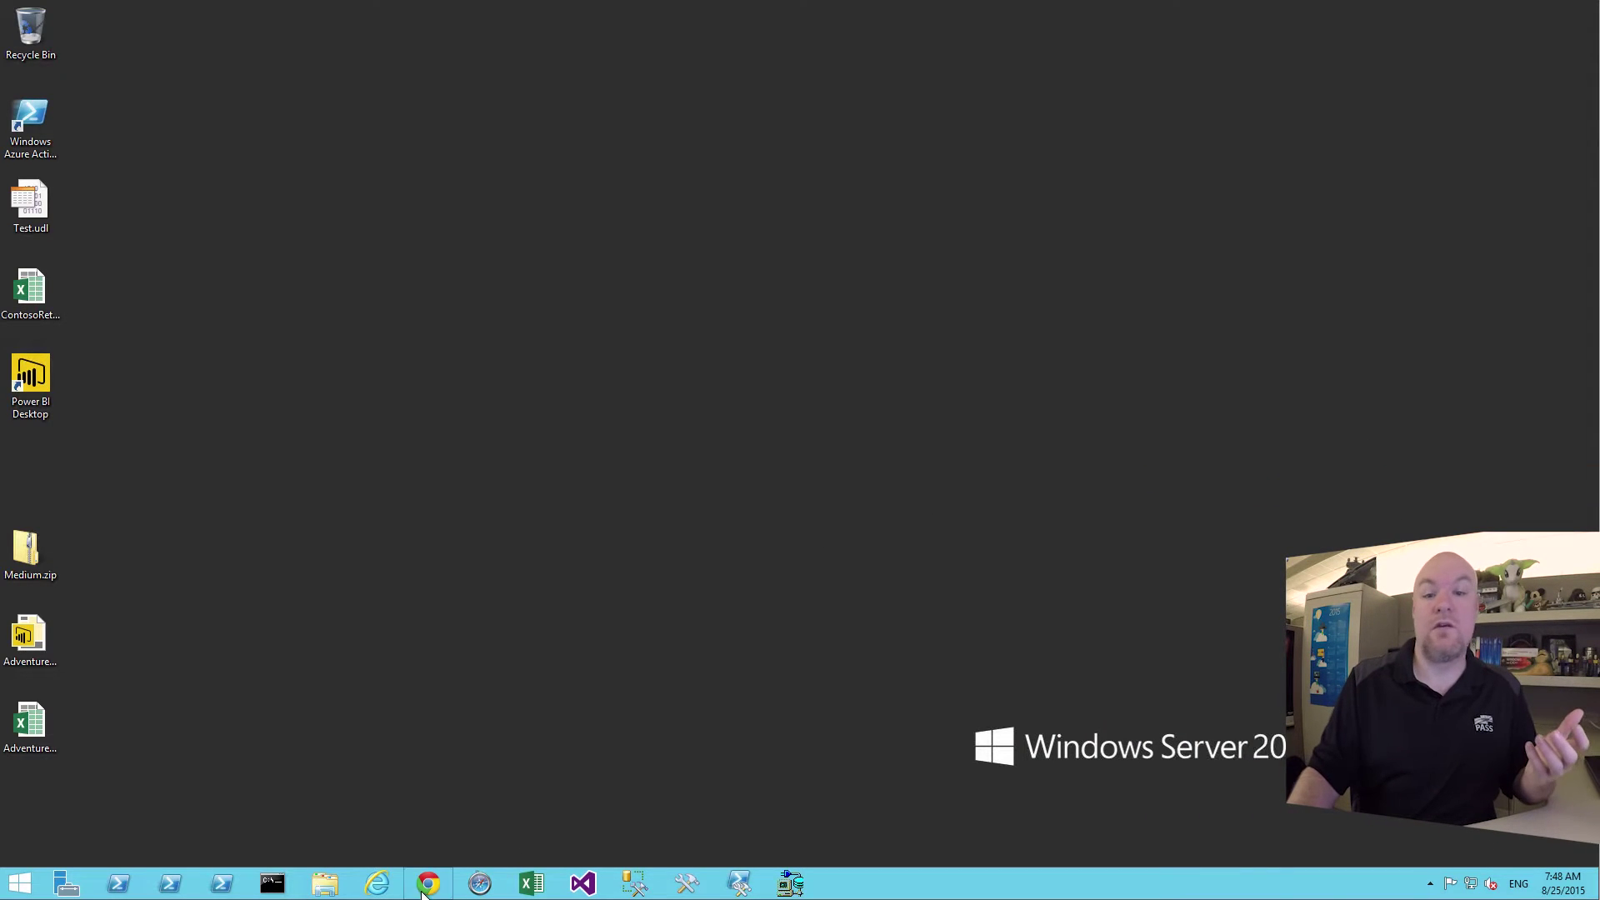
- Go to app.powerbi.com in a new browser window and sign in with the saved work account tile
click(376, 886)
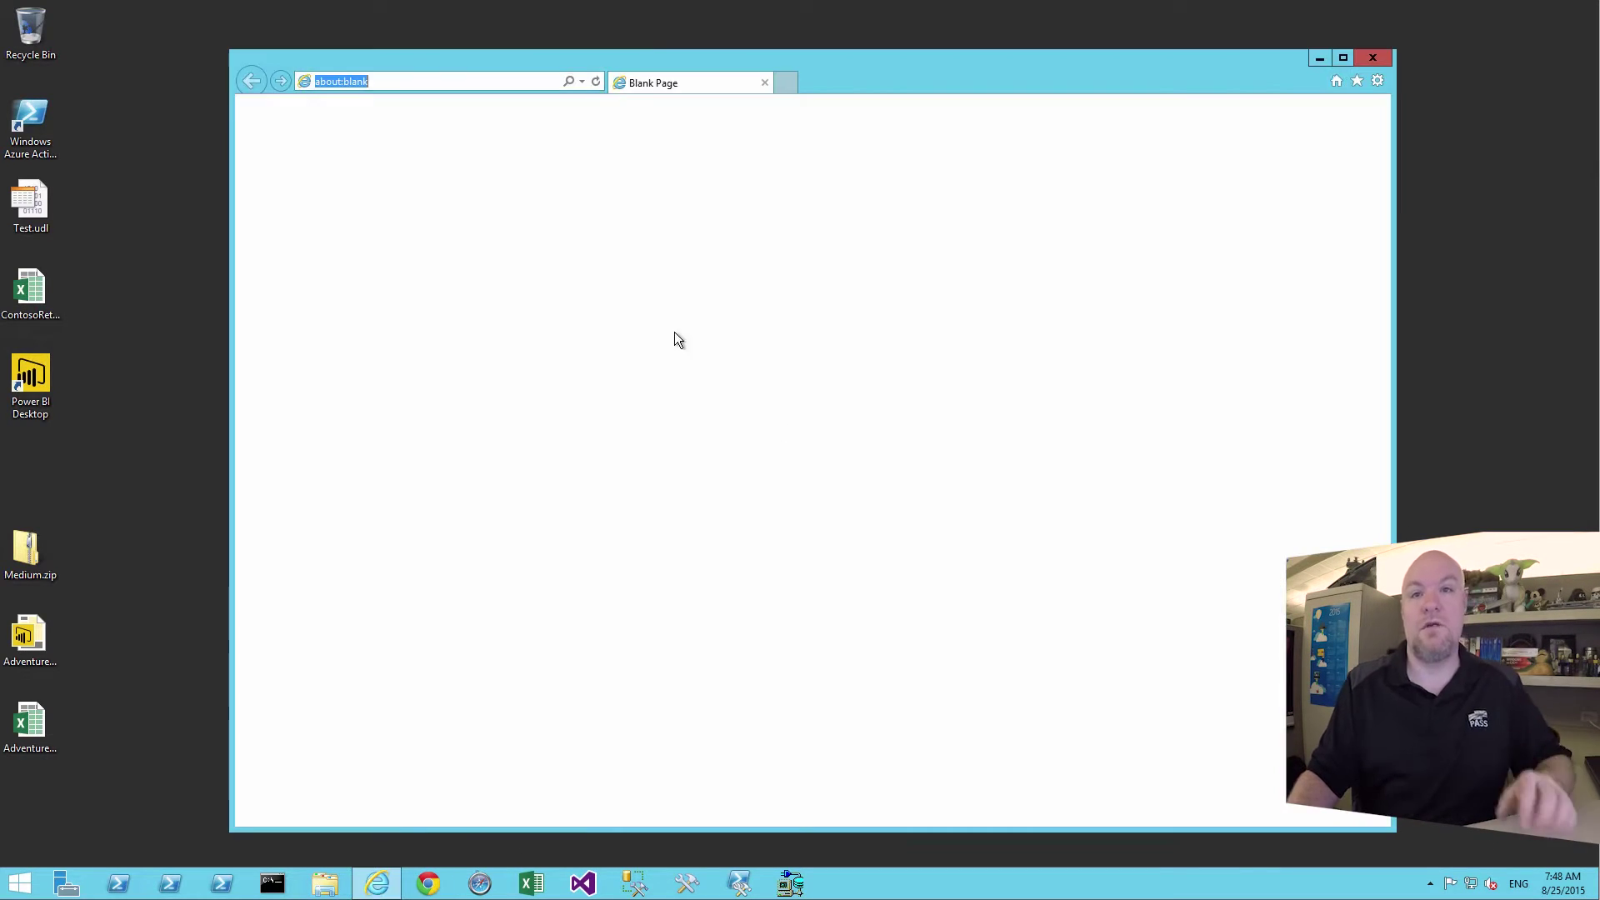
text(app.powerbi.com/)
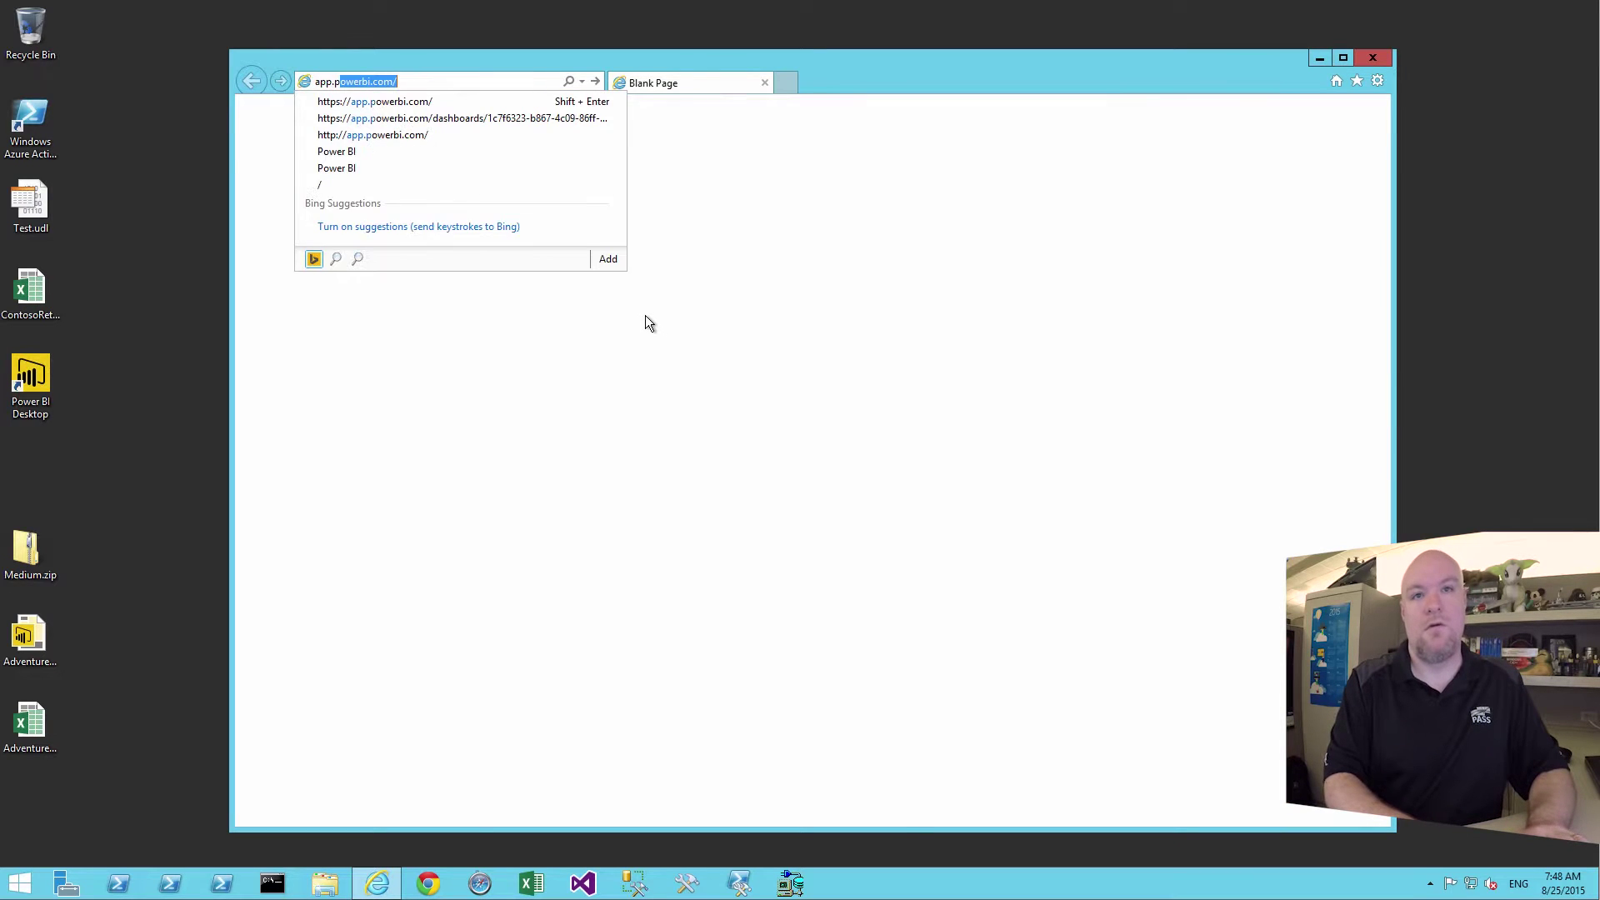
key(Return)
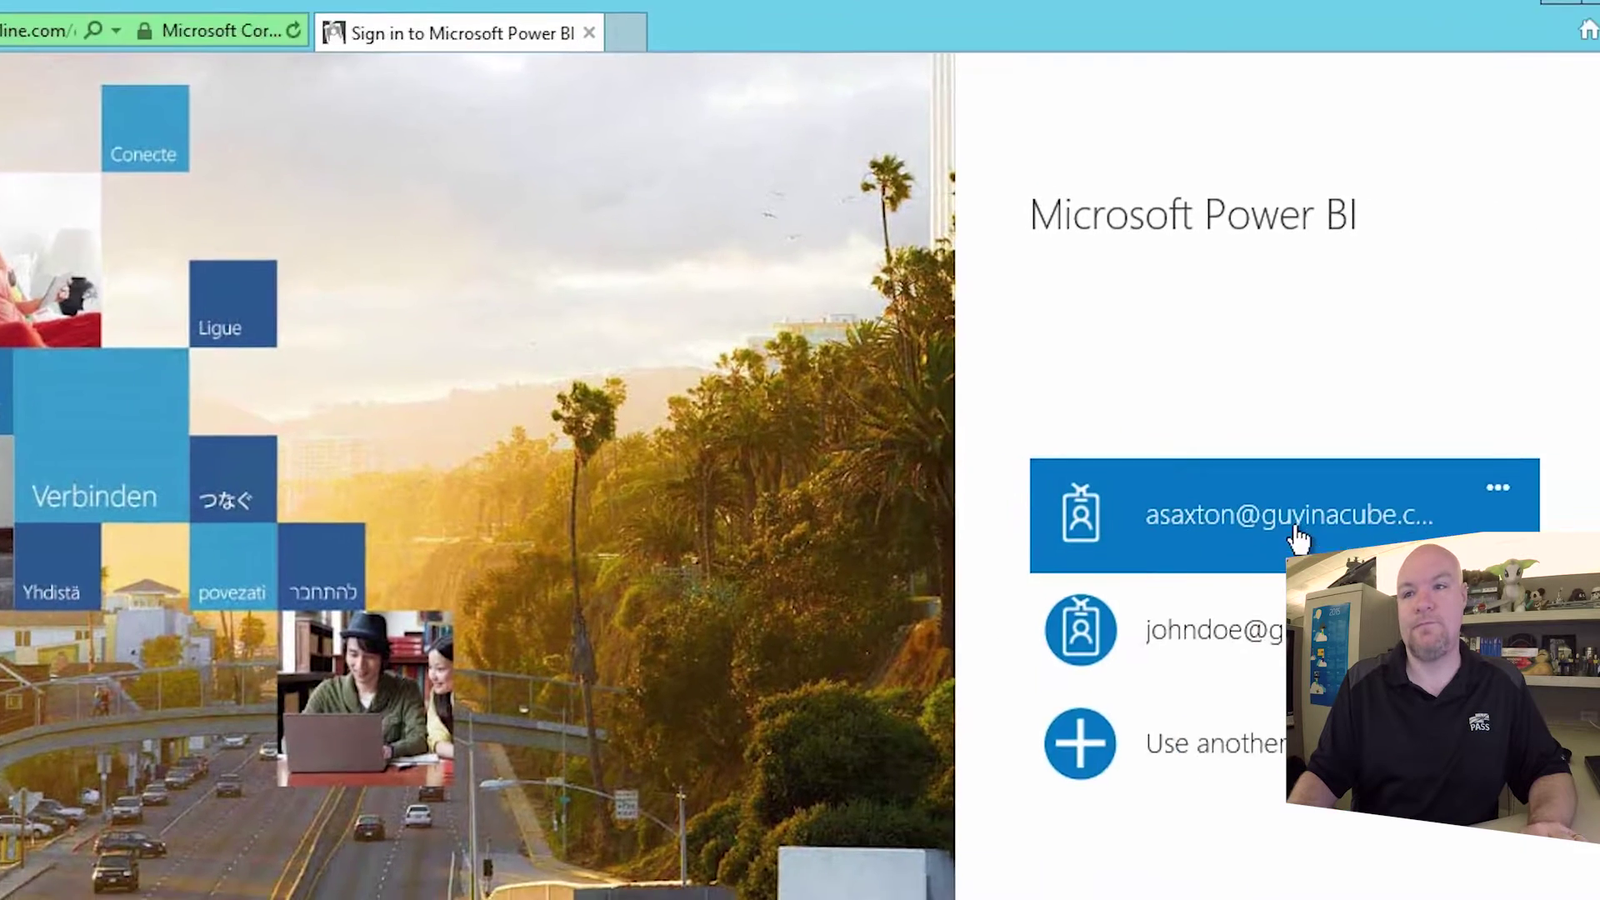
click(1439, 529)
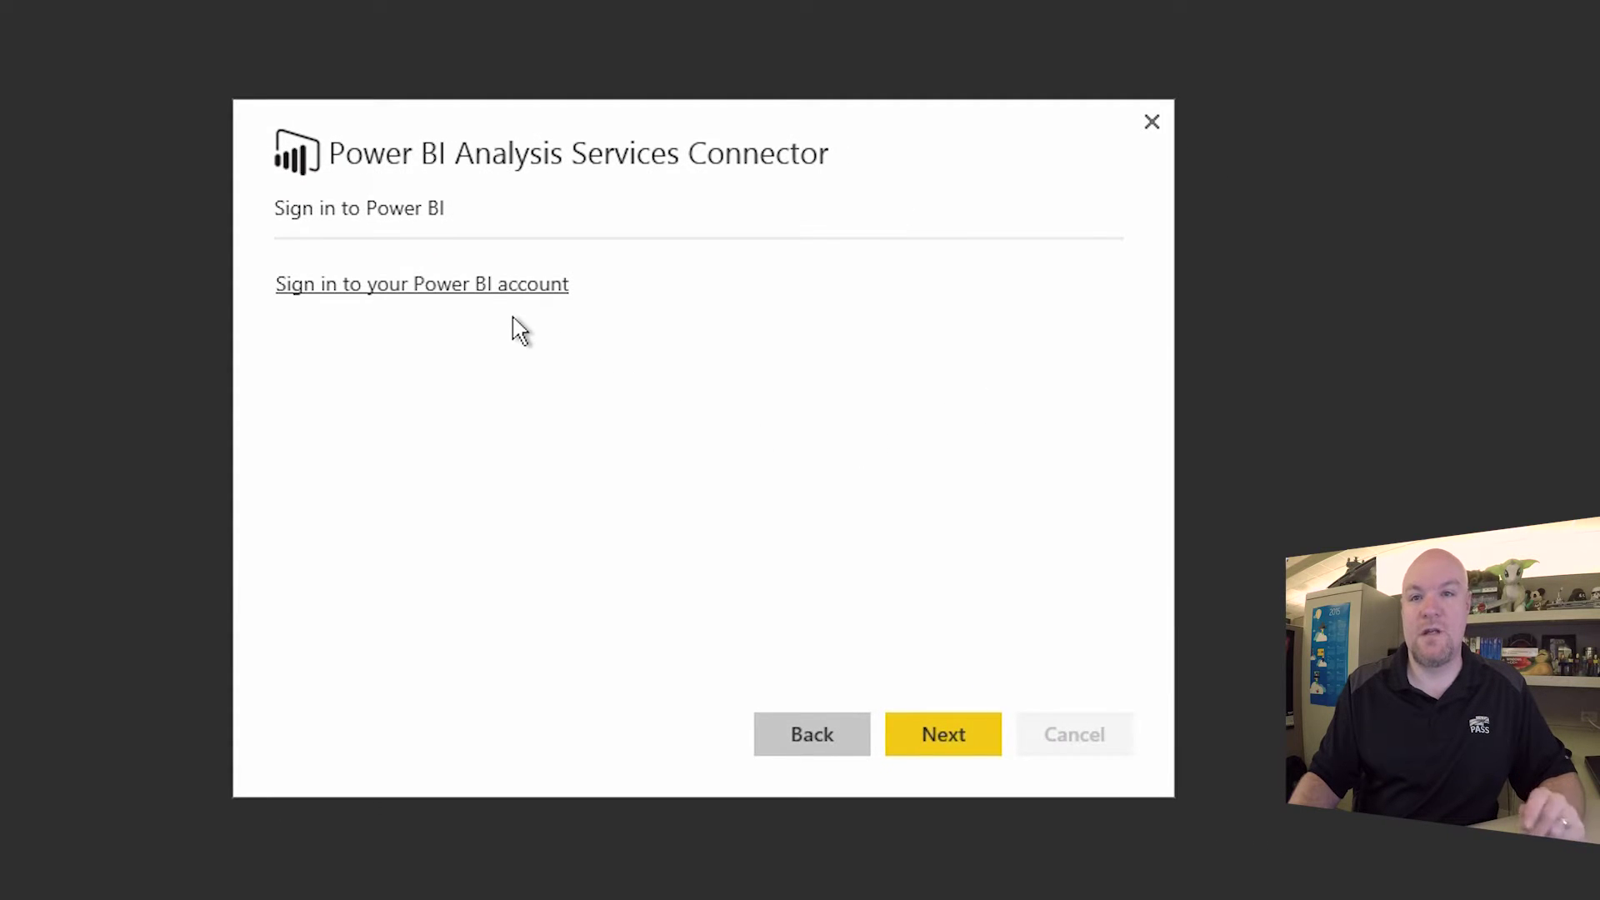
- Try the connector's Power BI sign-in with the work account e-mail, then view the error details
click(437, 287)
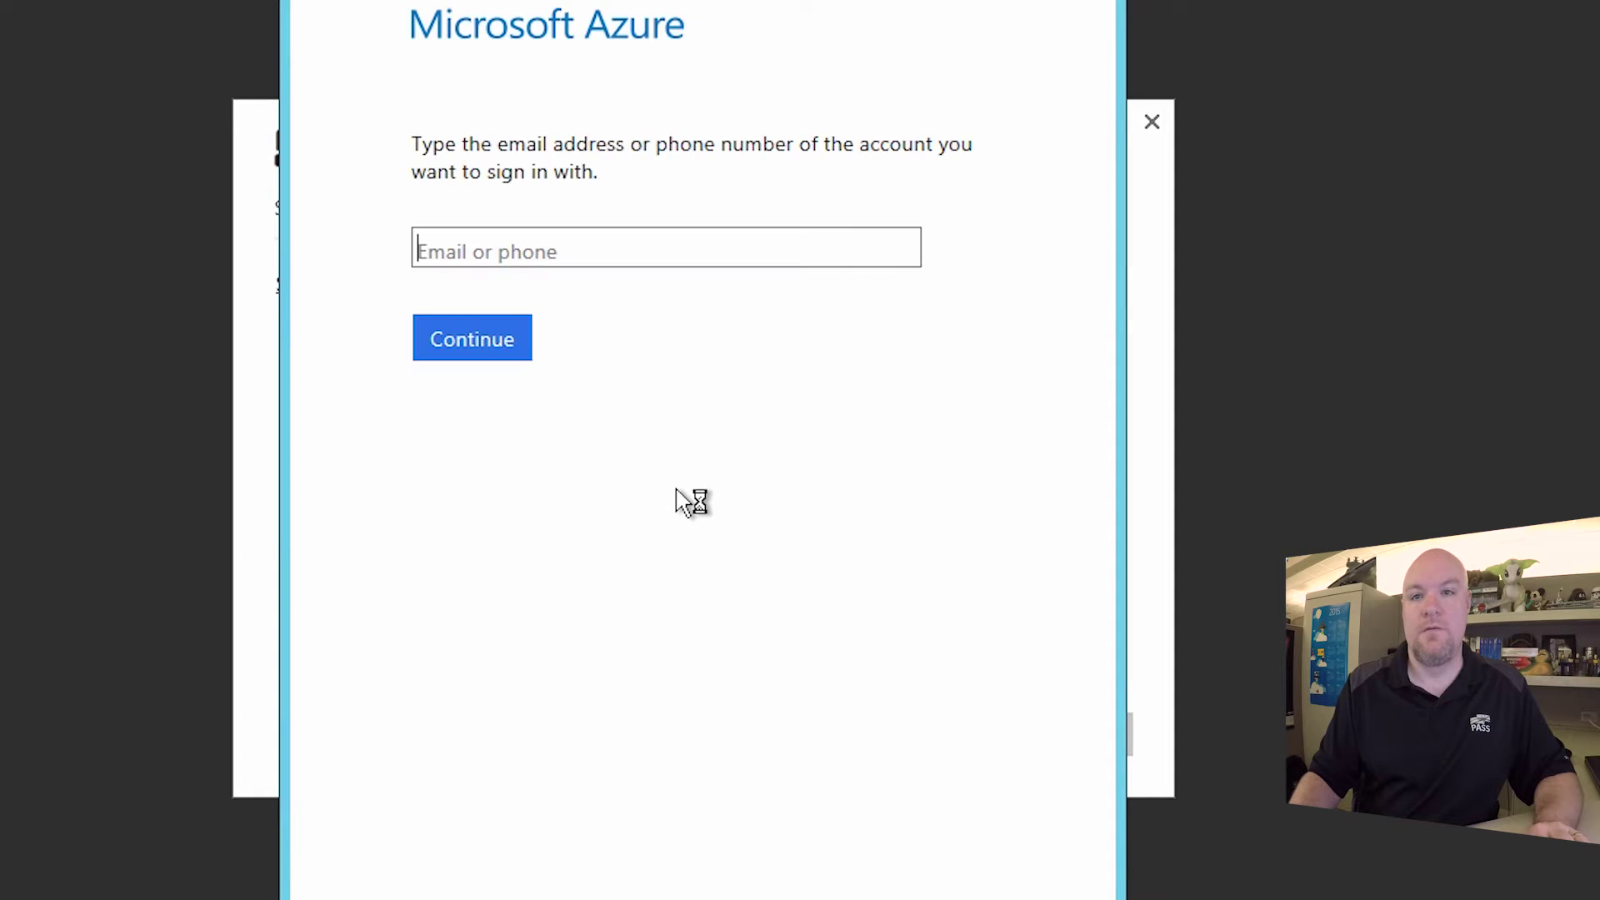
text(a)
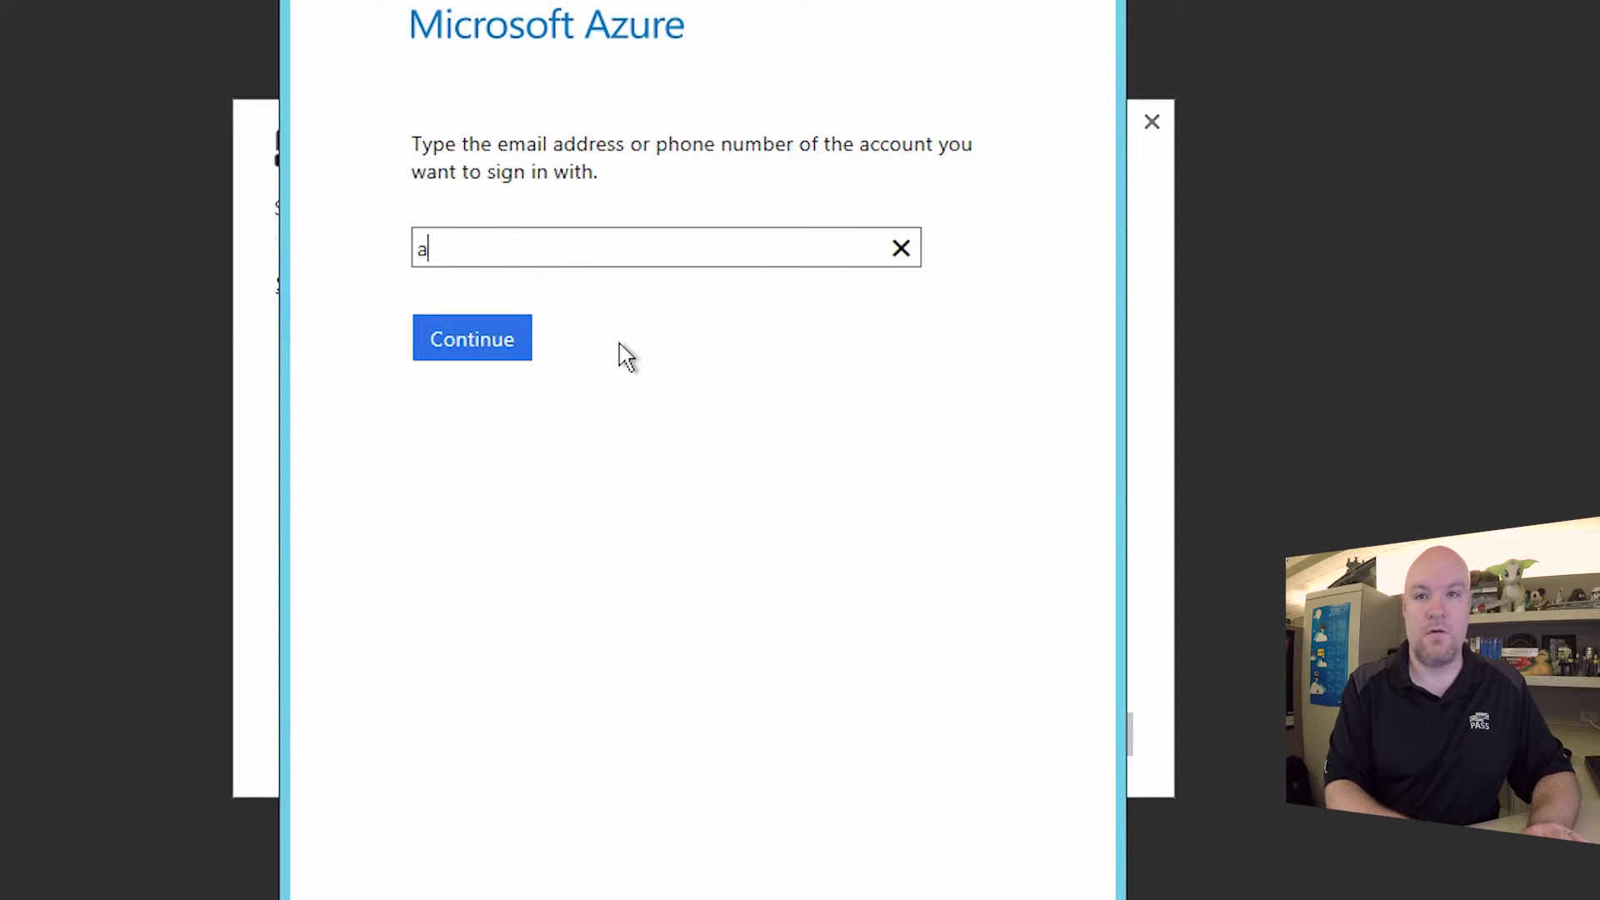
key(ctrl+v)
key(Return)
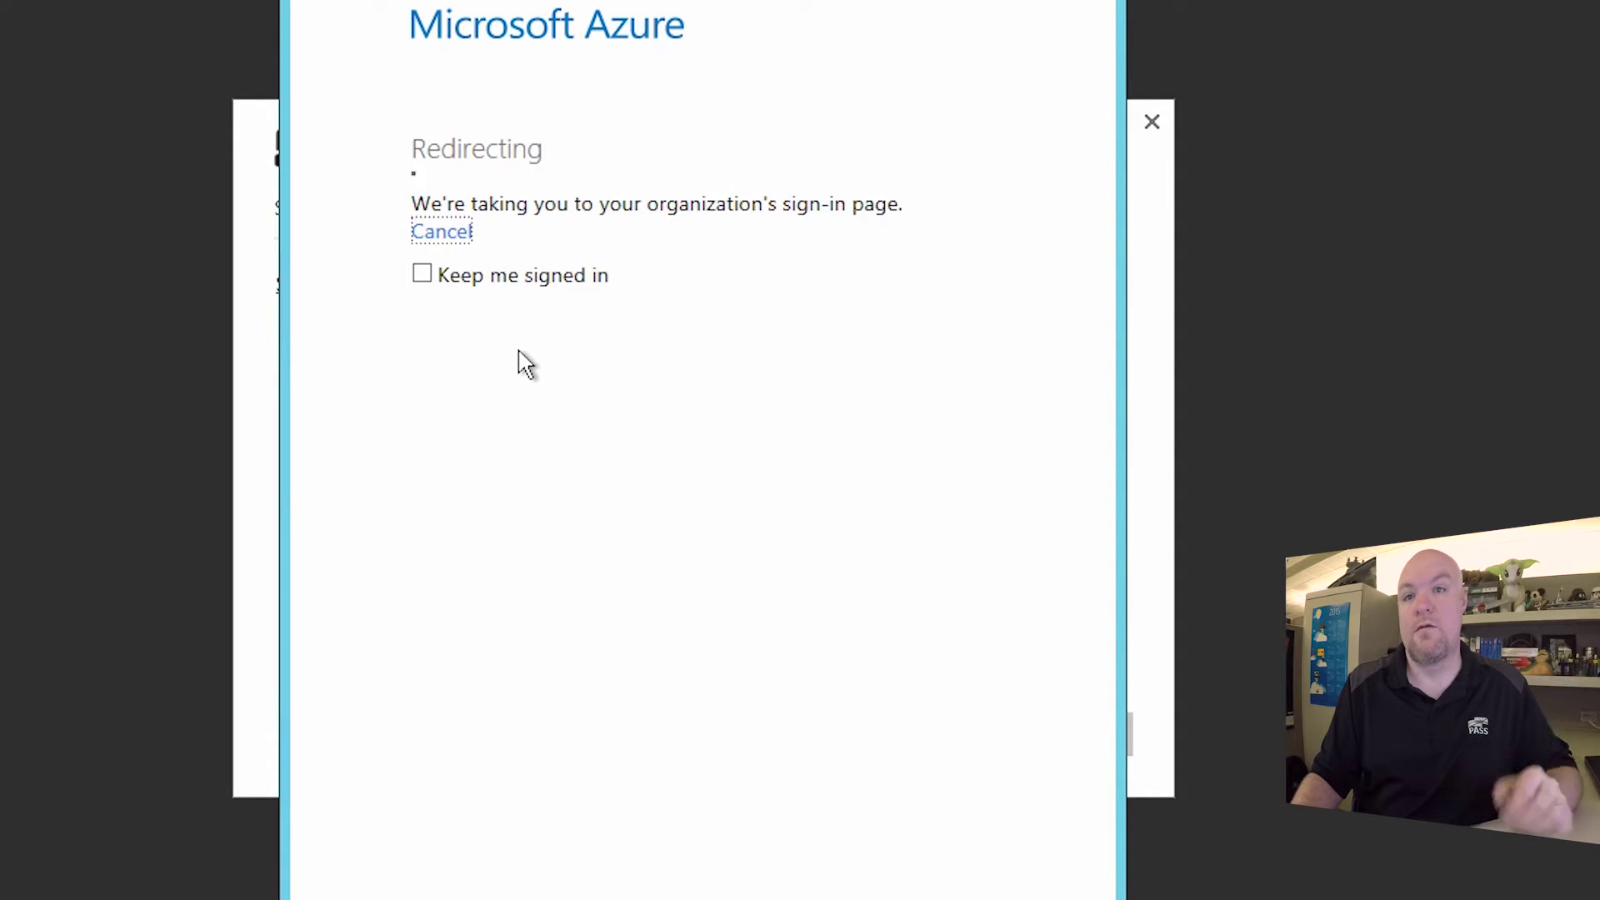
click(505, 333)
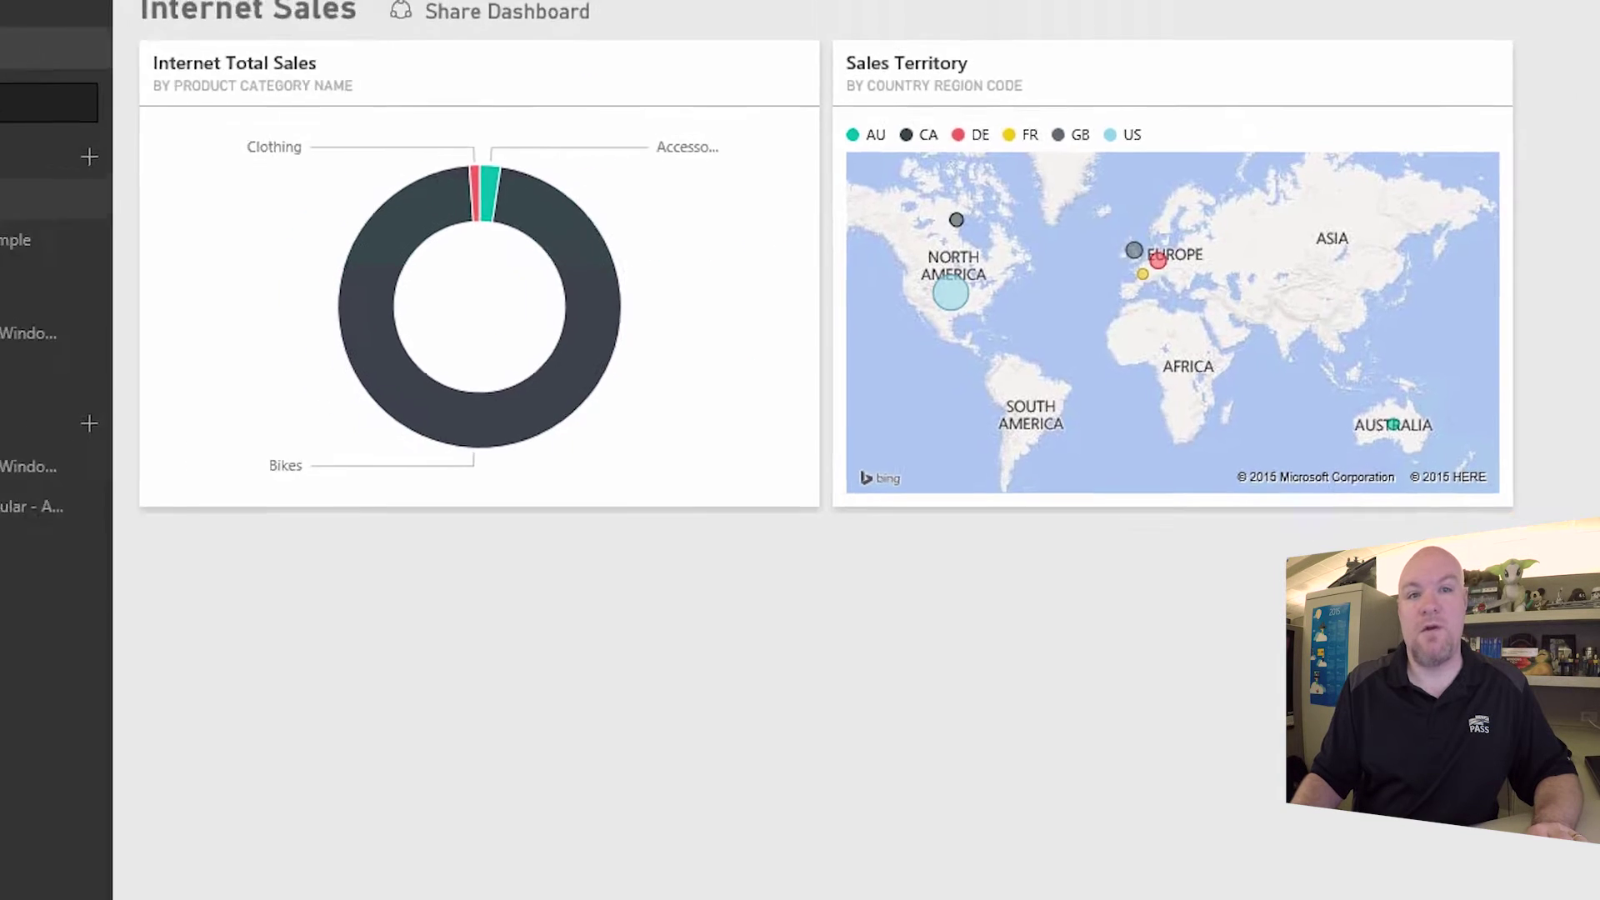
- In Power BI Desktop, choose Dynamics CRM Online from the full data source list and connect
double_click(25, 379)
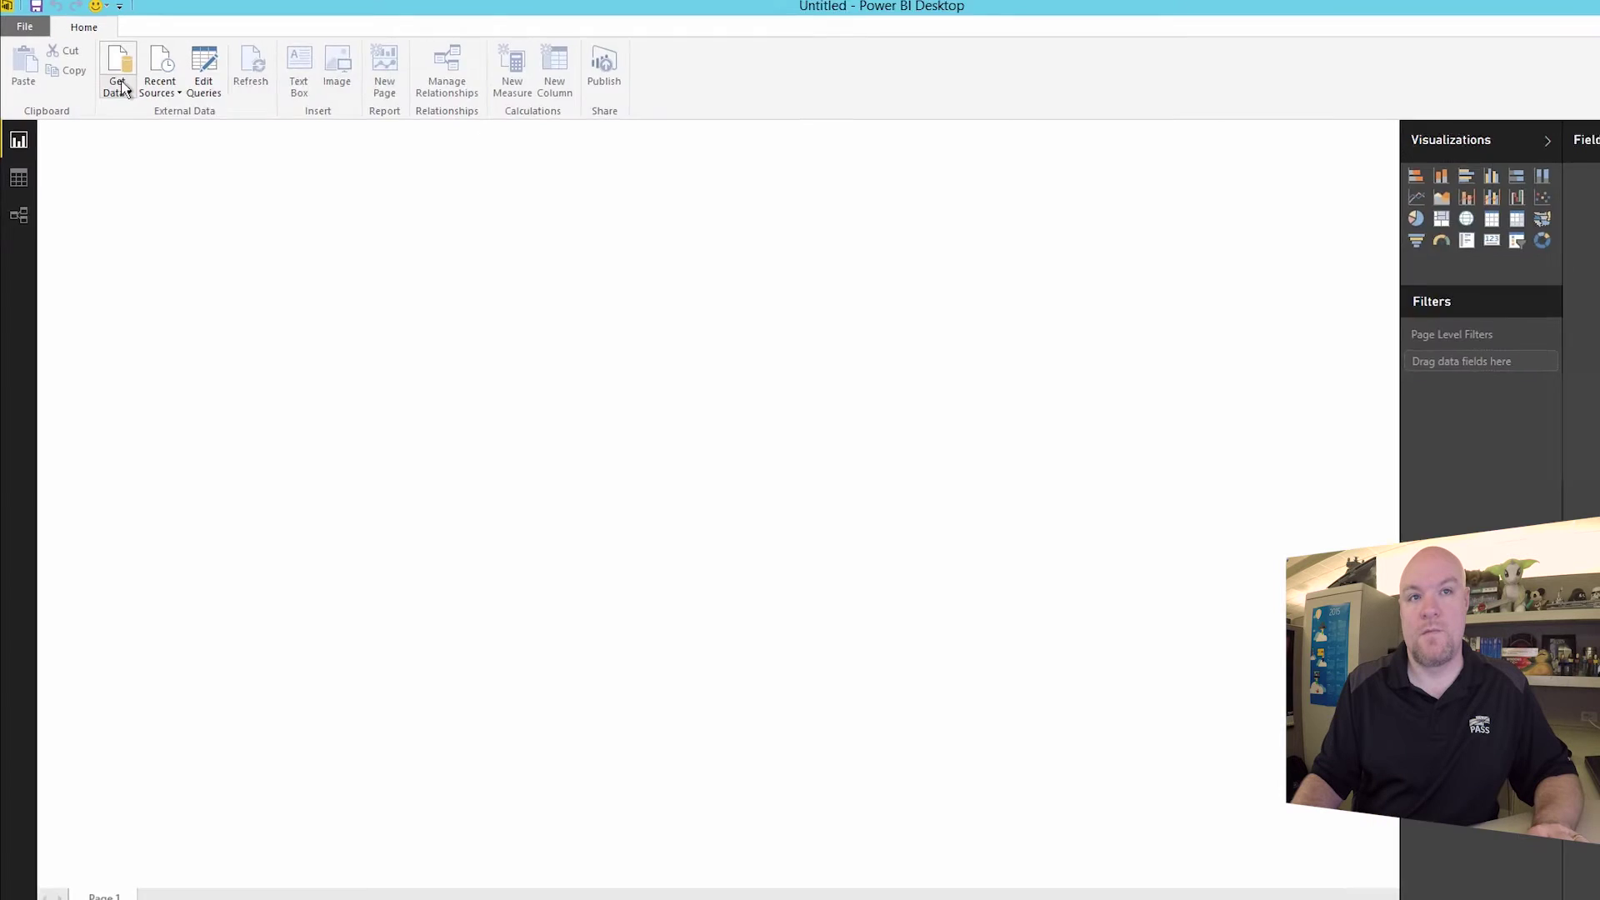
click(134, 75)
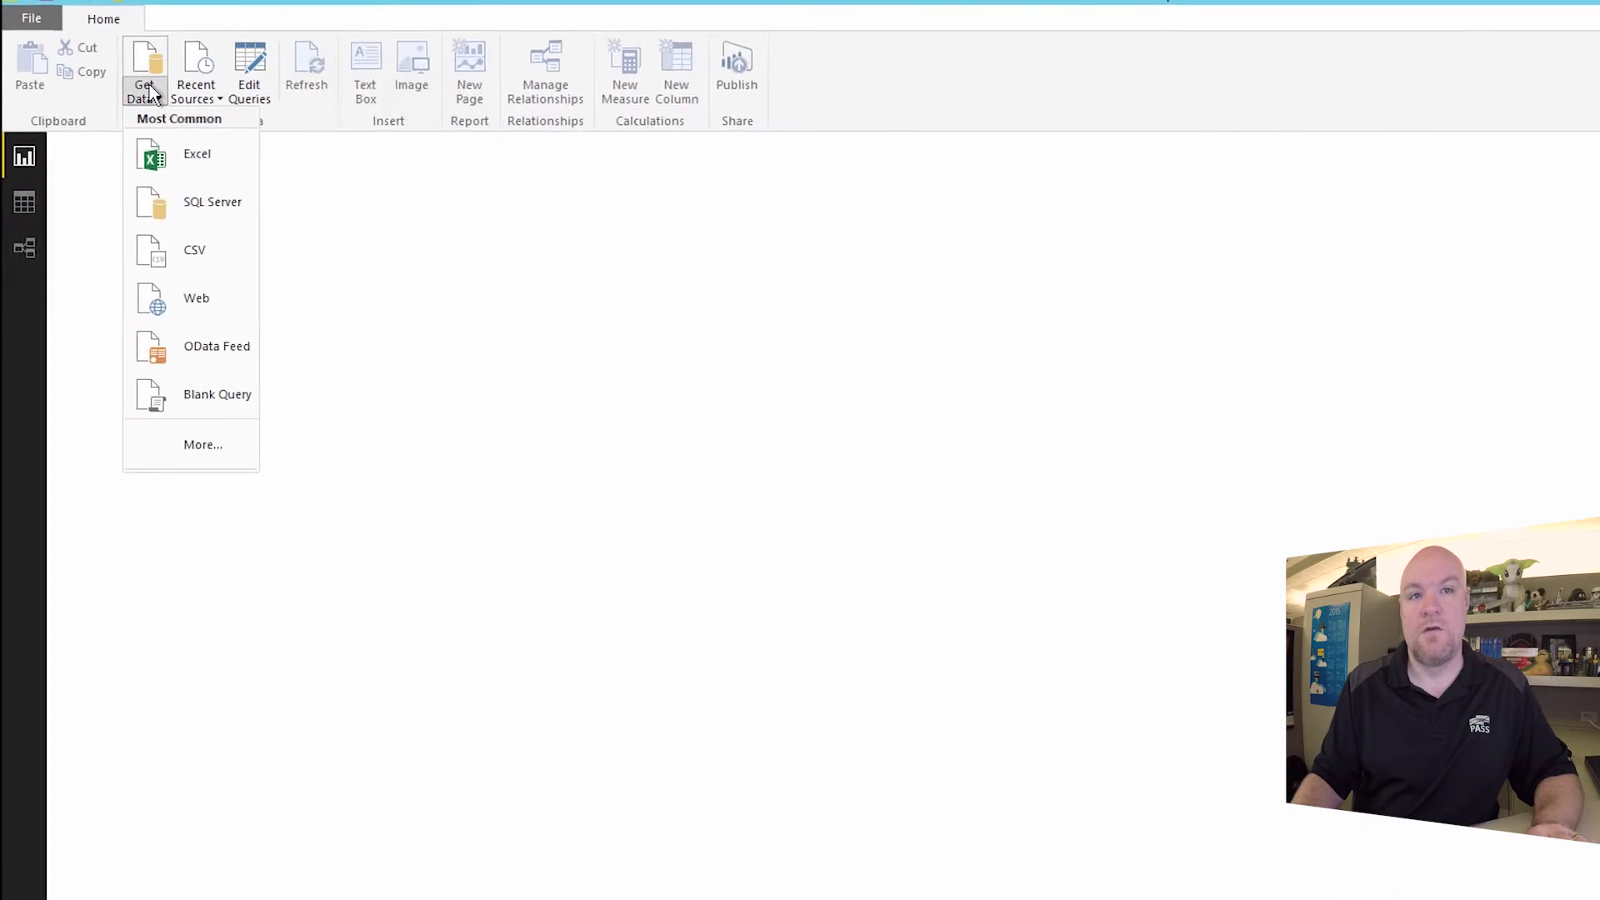
click(211, 510)
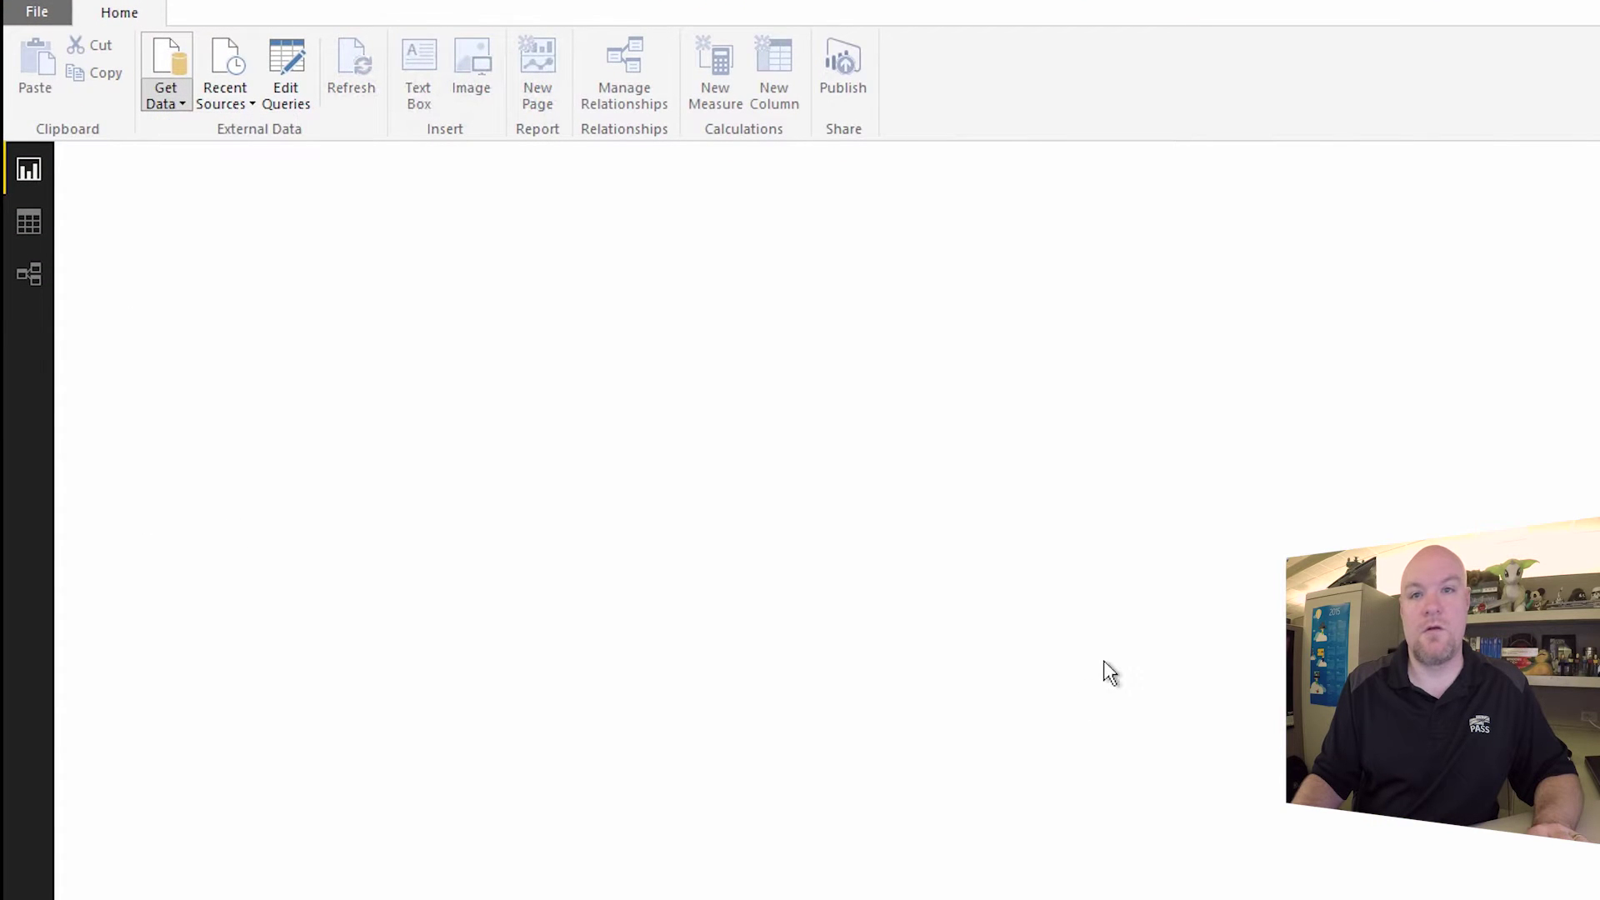
scroll(1535, 758, down, 5)
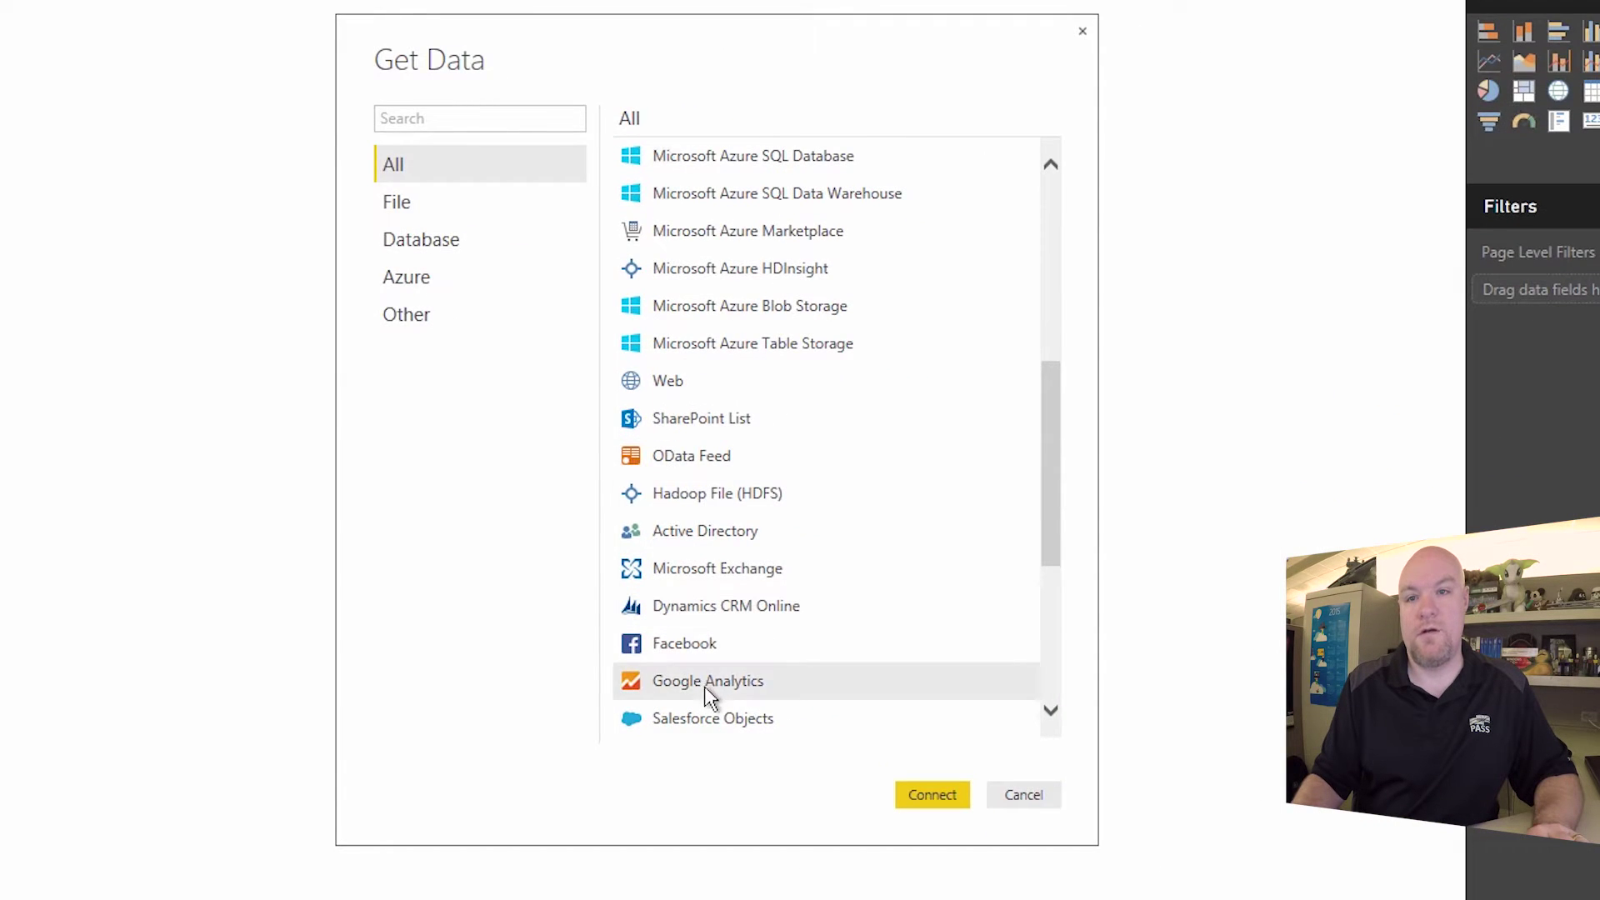
click(758, 592)
click(938, 804)
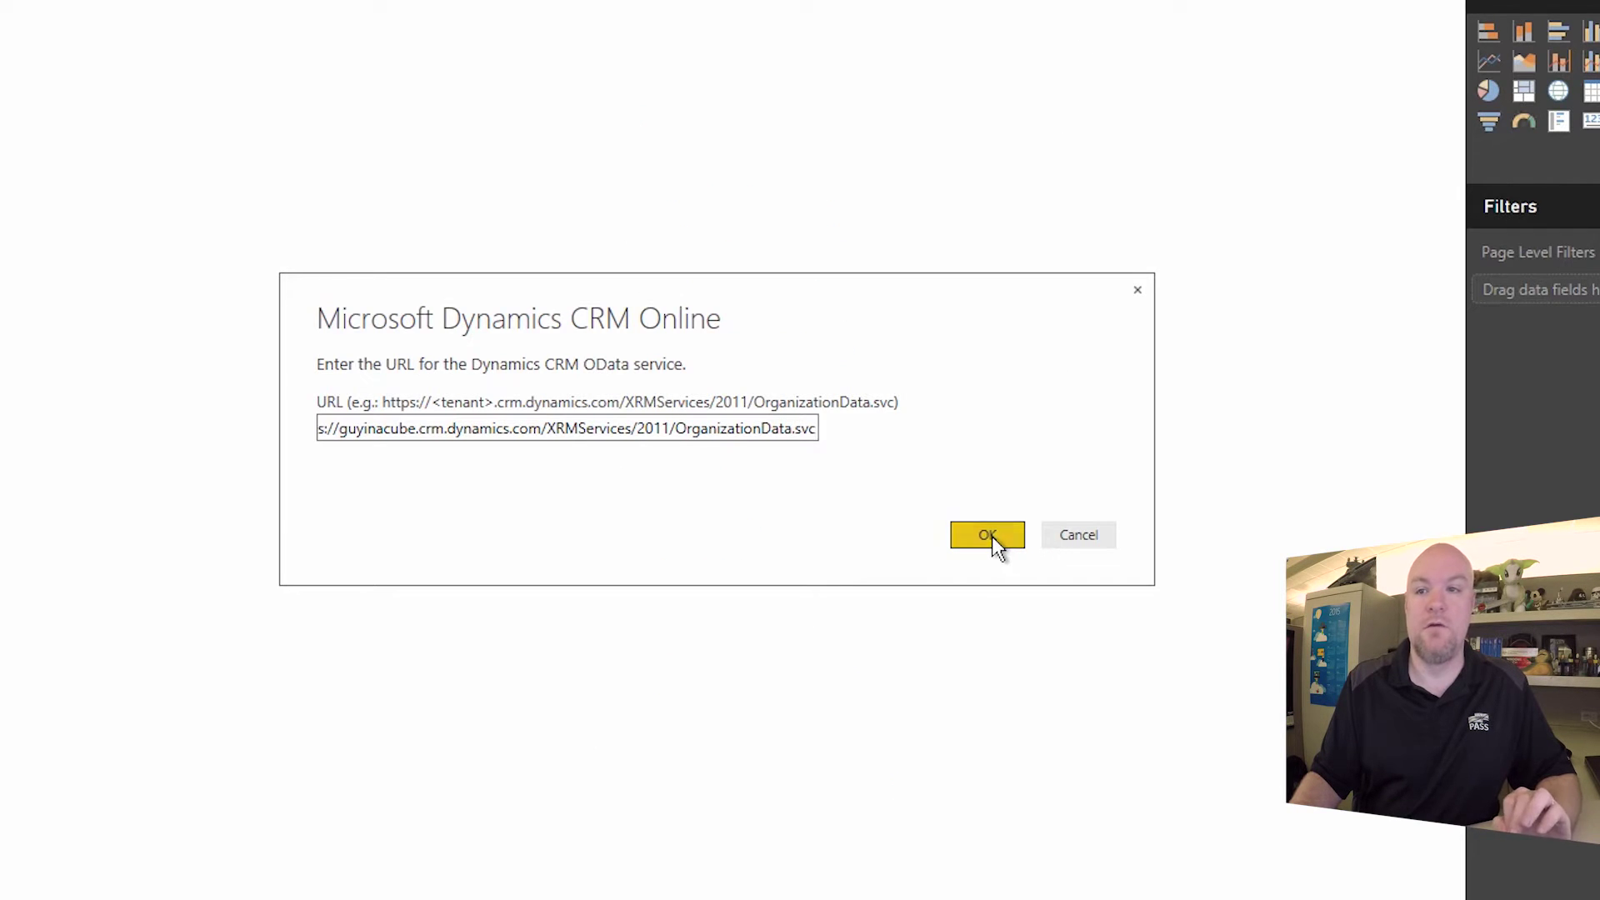
- Confirm the Dynamics CRM OData URL and sign in with an organizational account
click(992, 537)
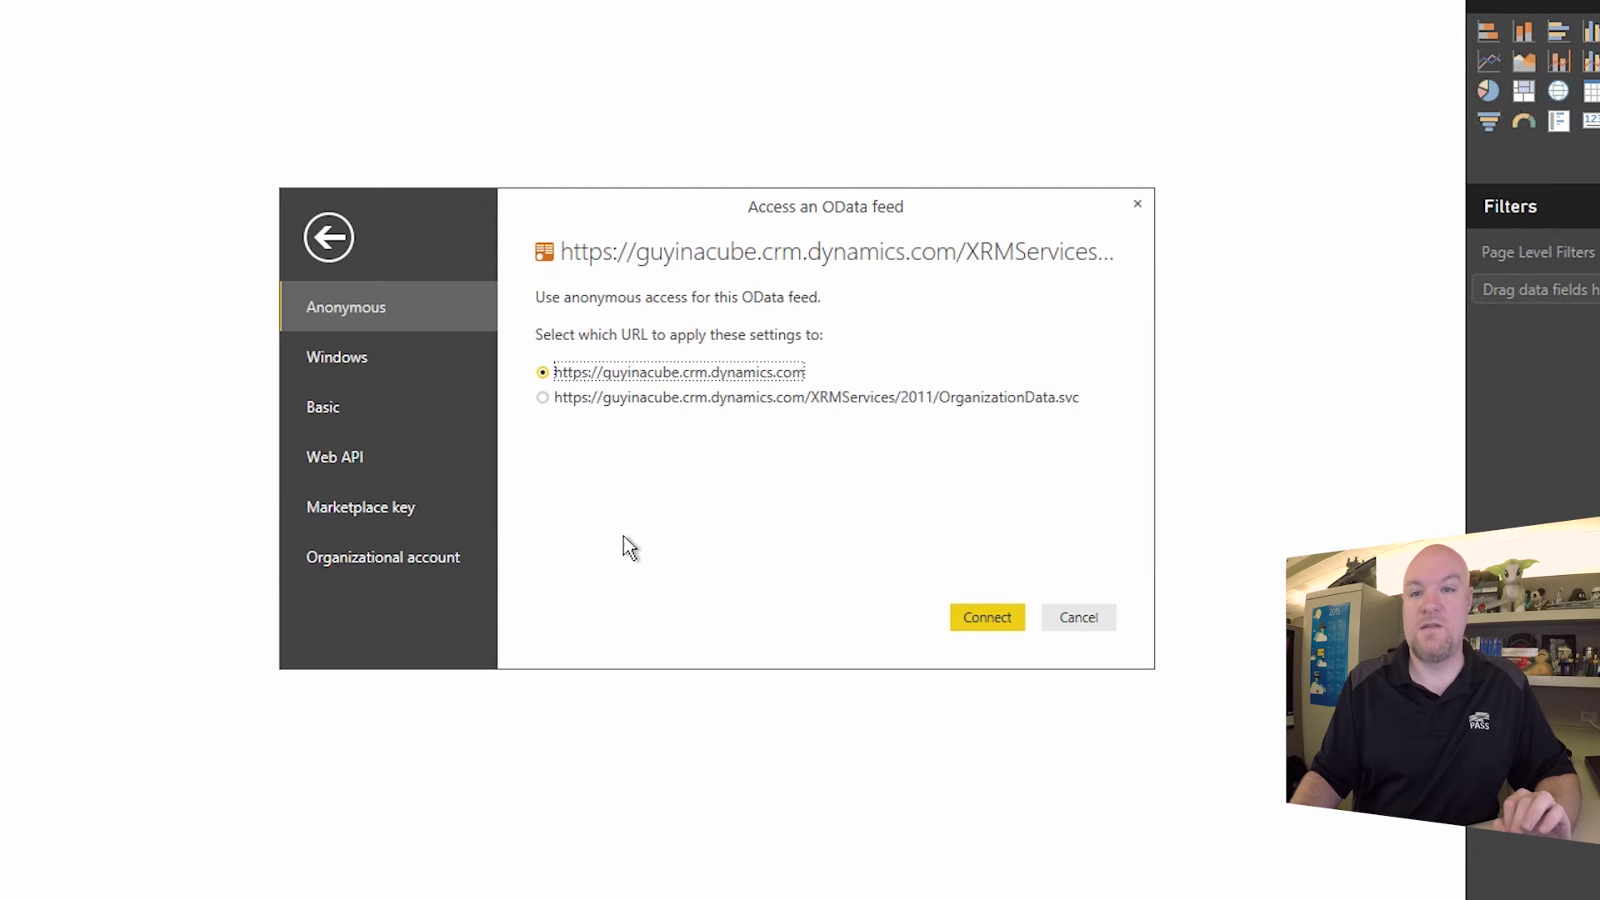
click(350, 571)
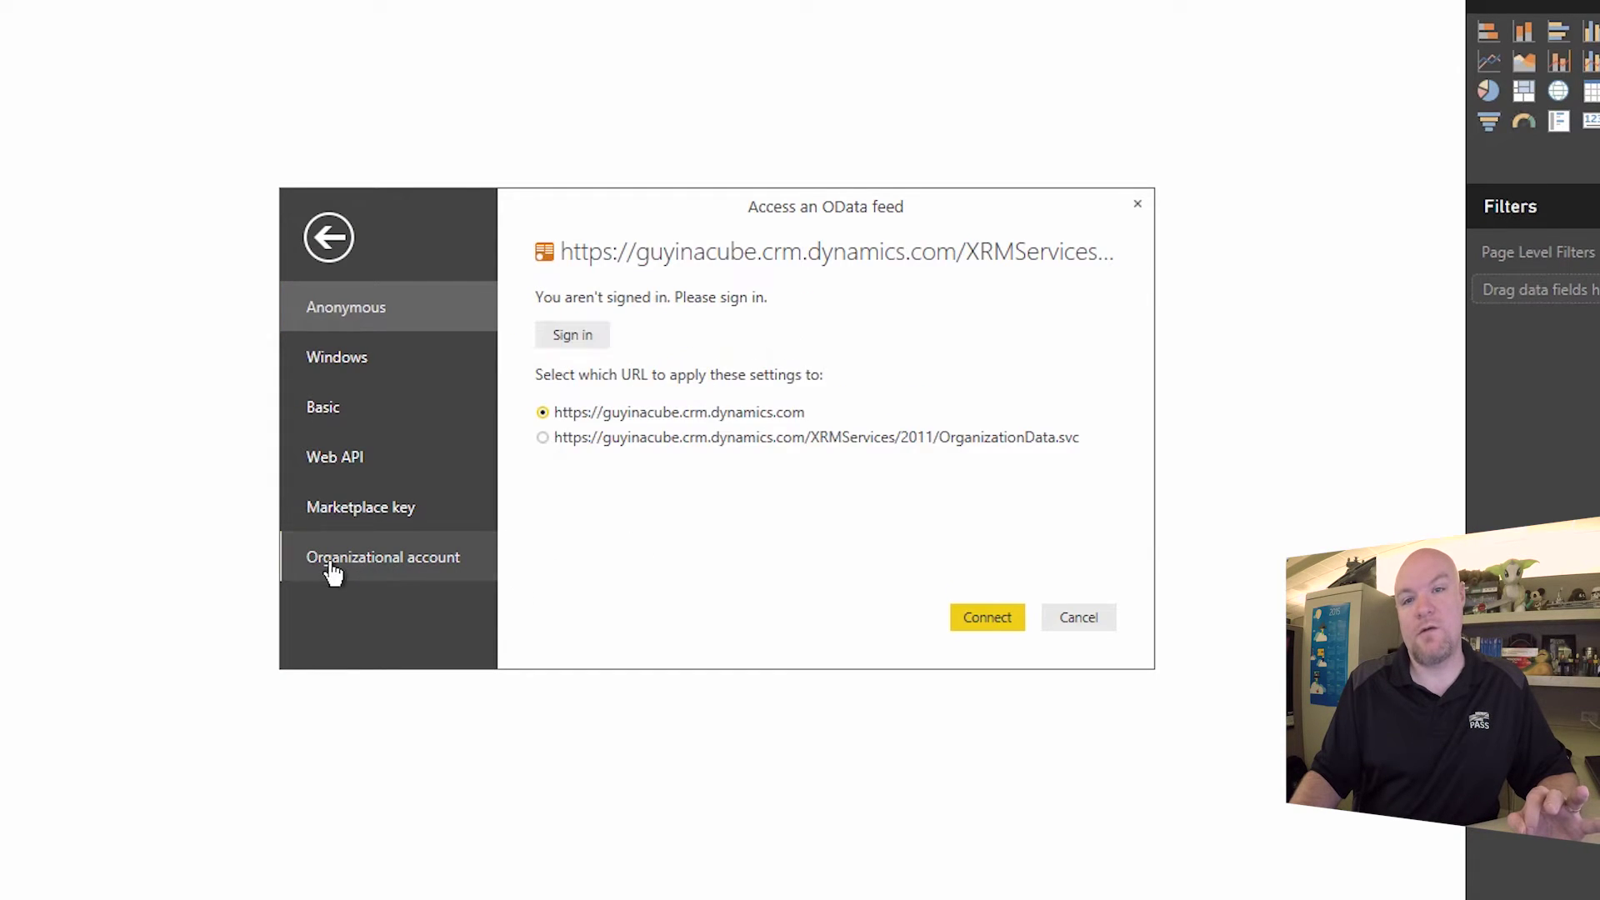
click(582, 335)
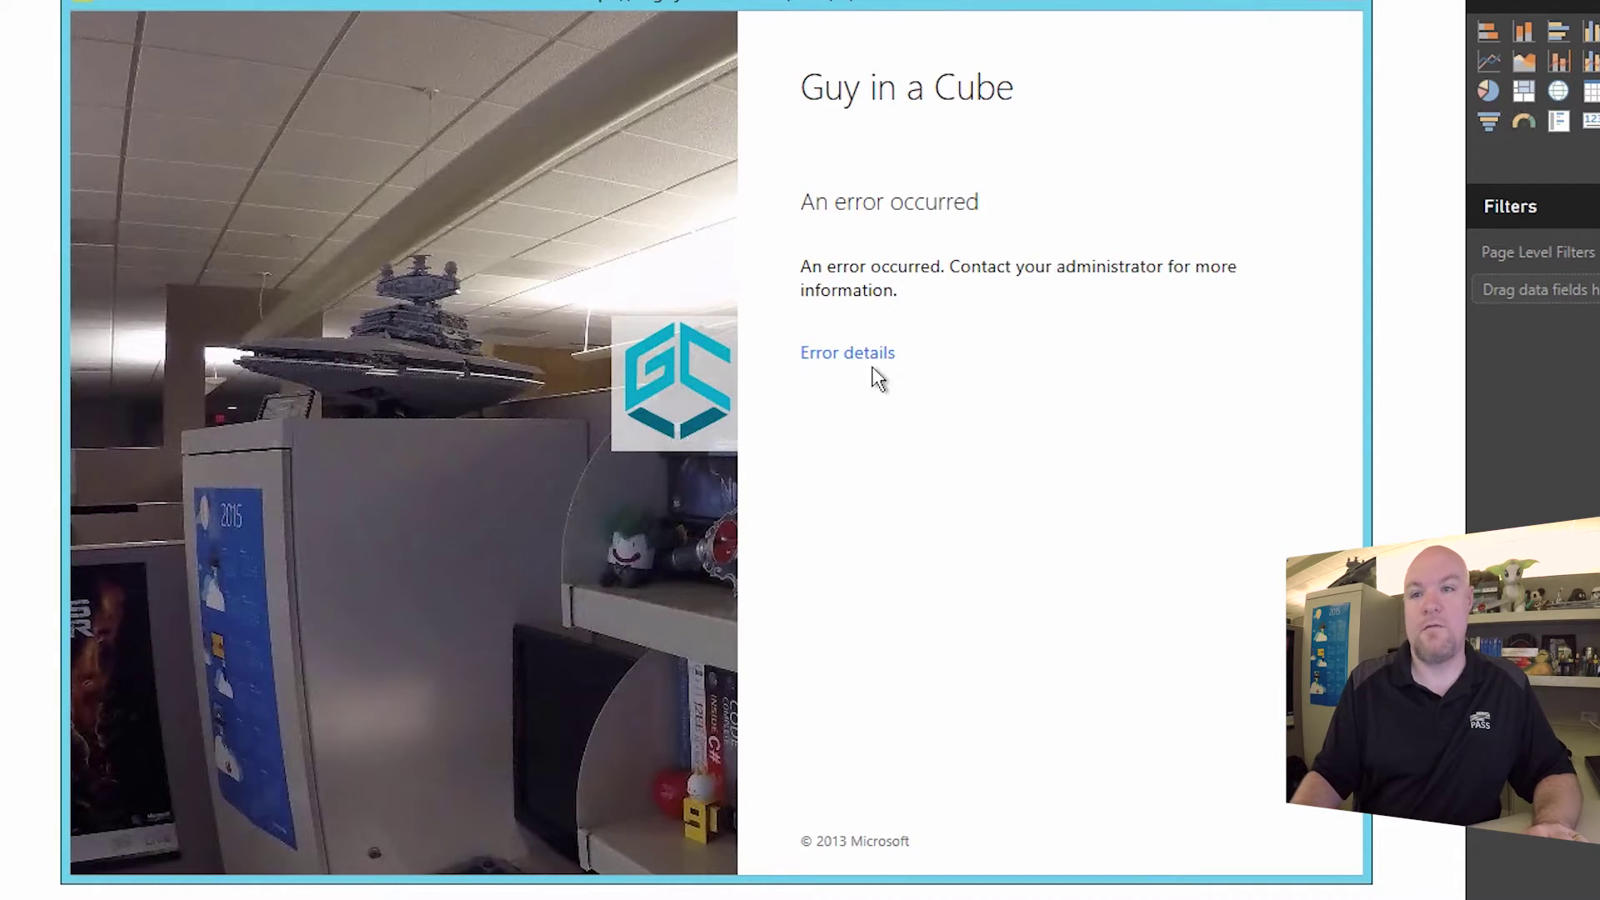
- Expand the sign-in error details, then close the error window
click(869, 359)
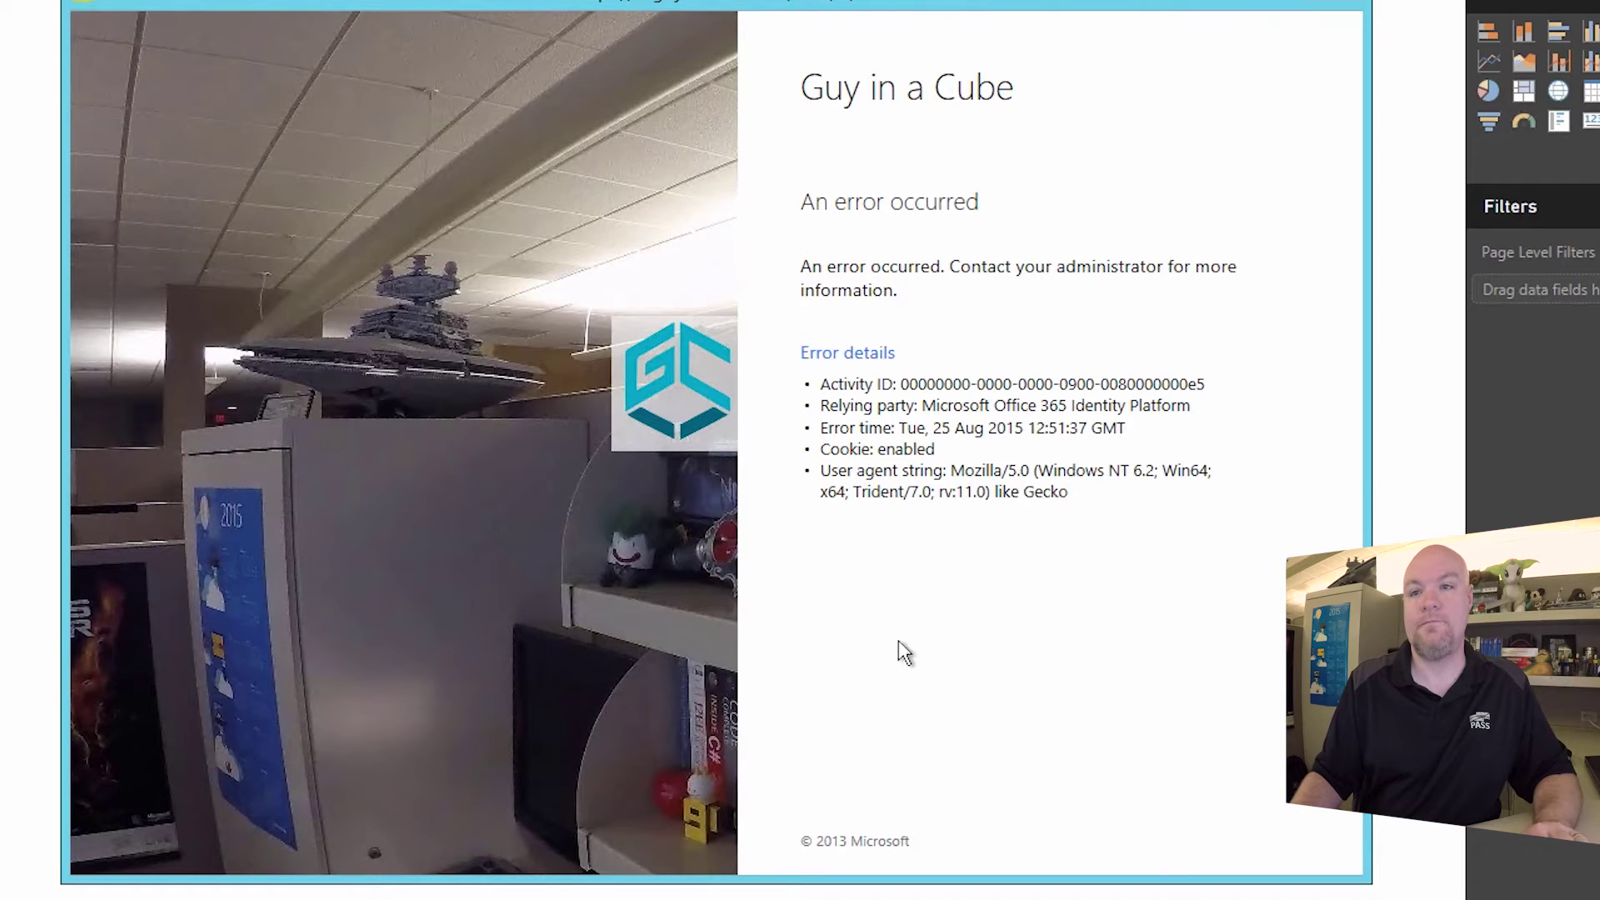
click(1343, 3)
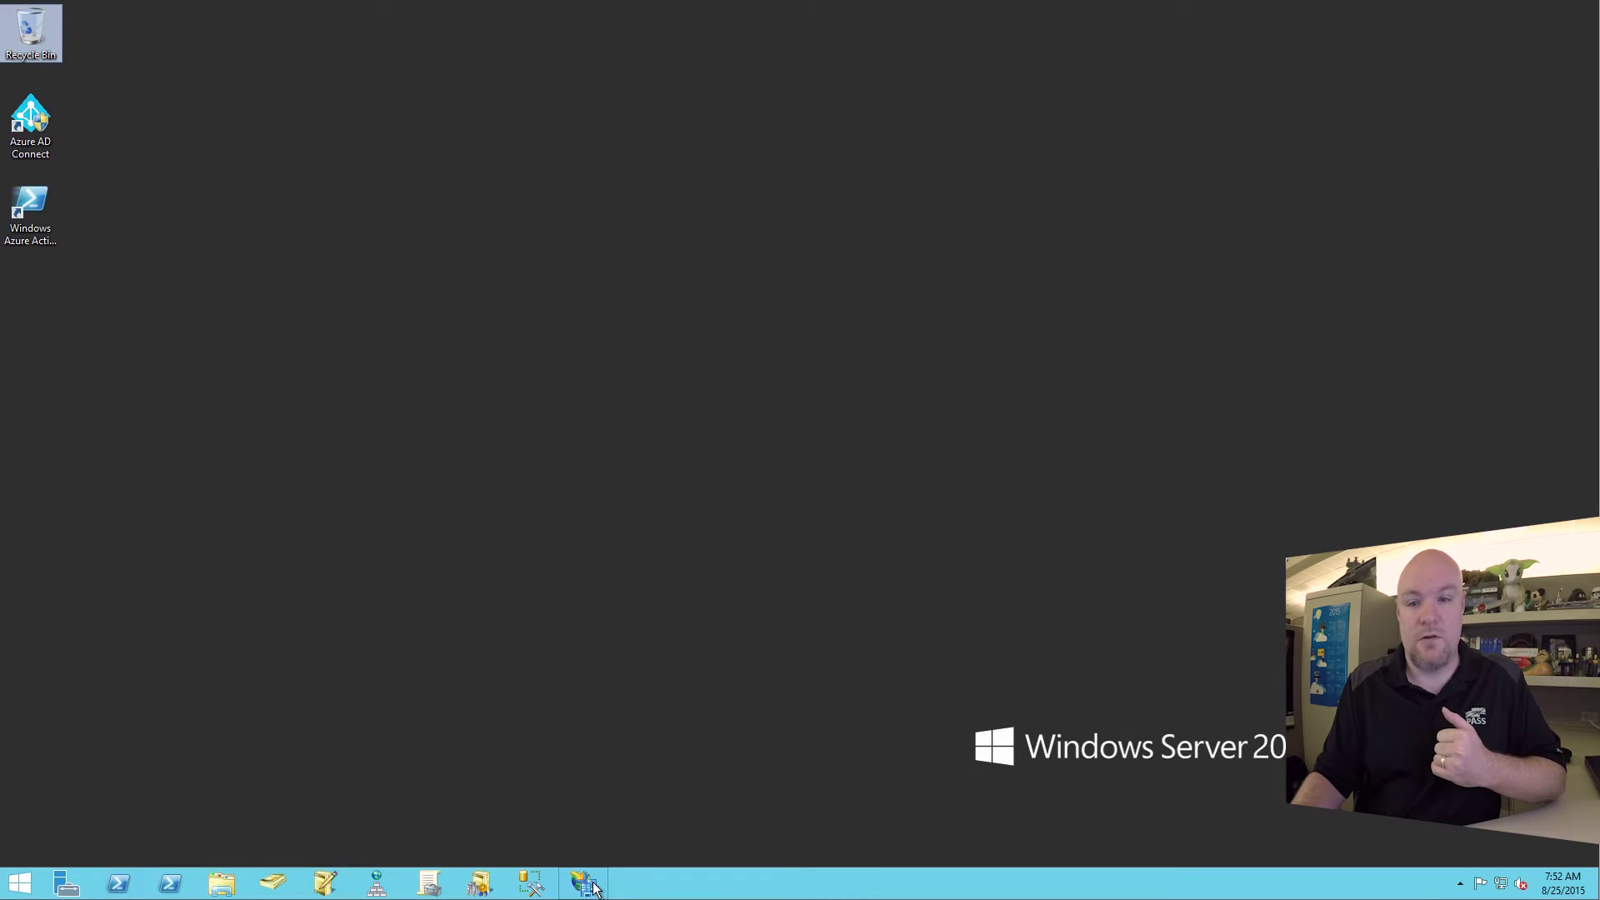
- Tick Intranet Forms Authentication in AD FS global primary authentication, save, and restart the AD FS service
click(587, 885)
click(888, 472)
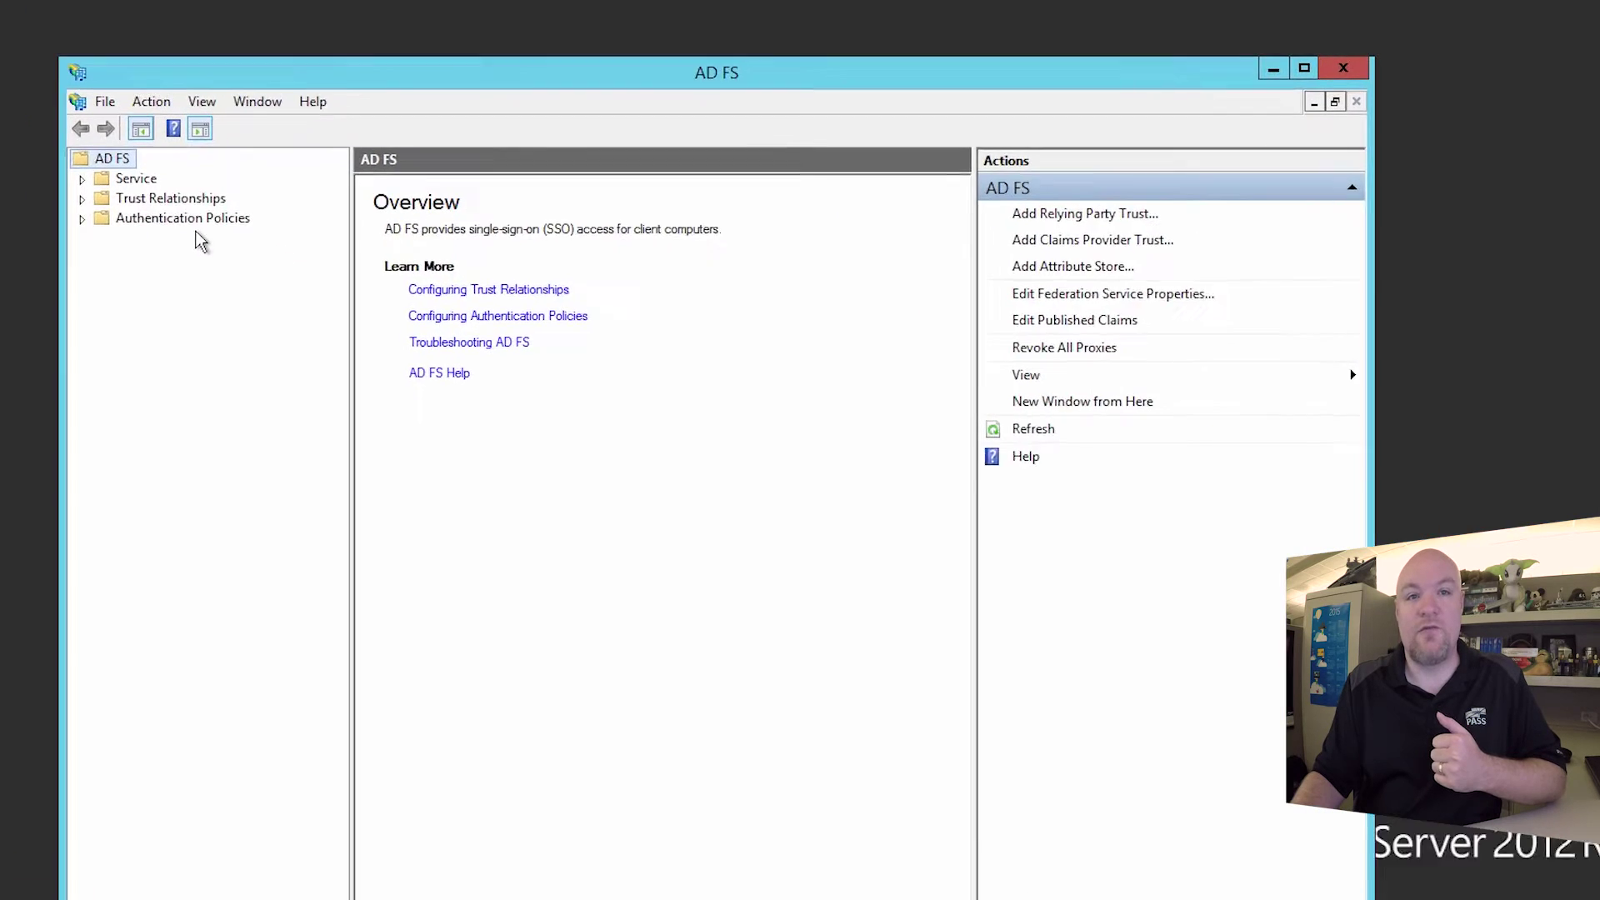
click(109, 190)
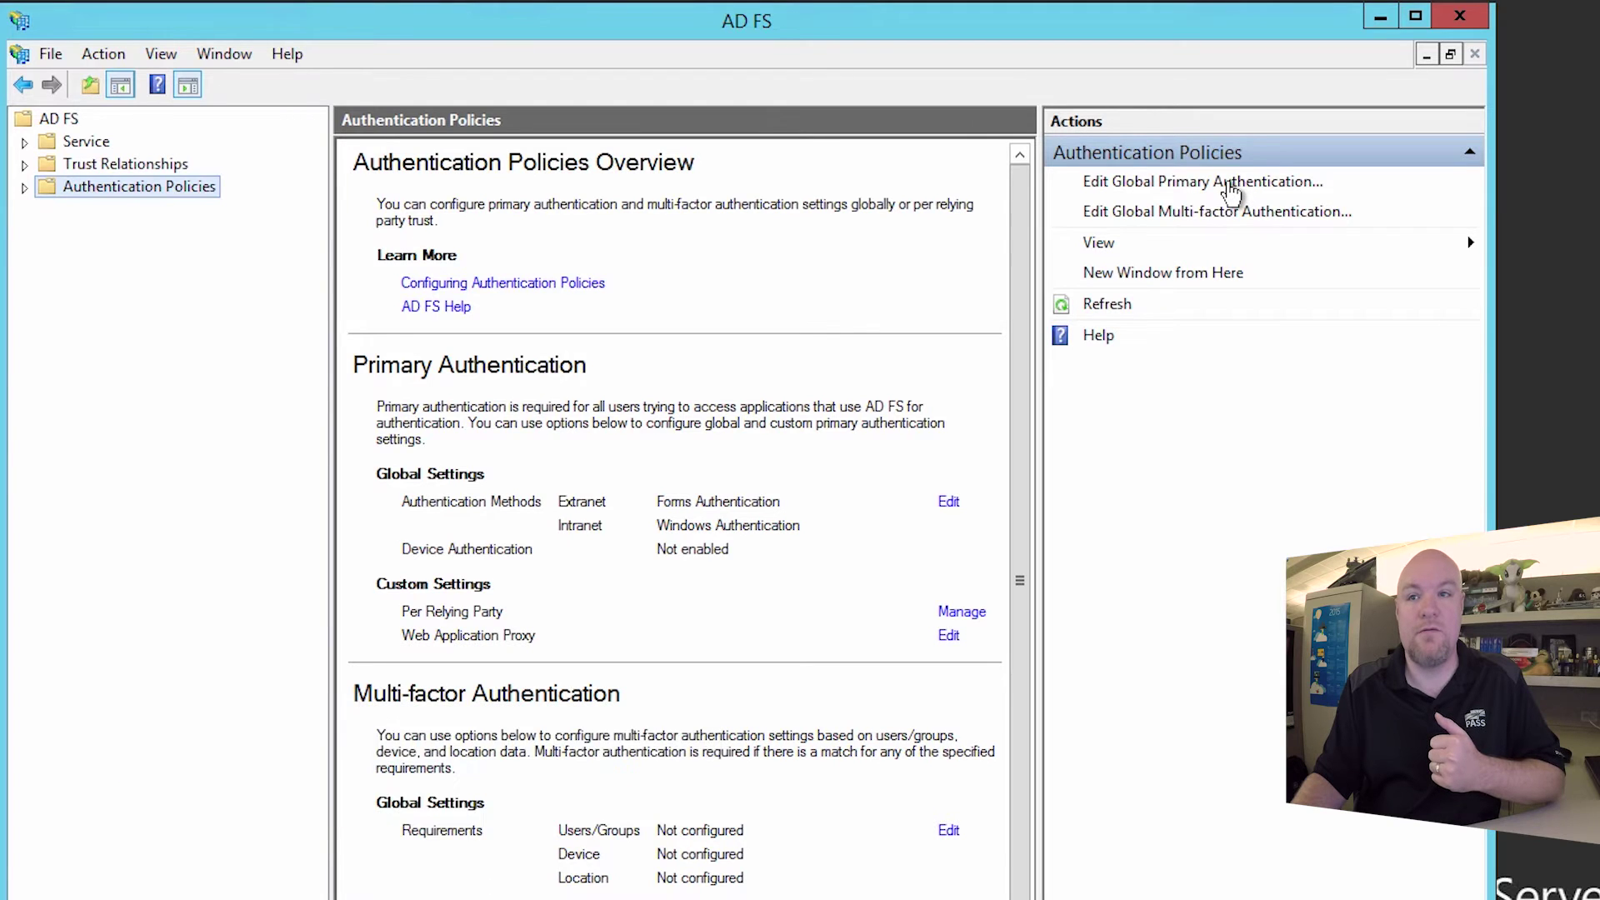
click(1231, 188)
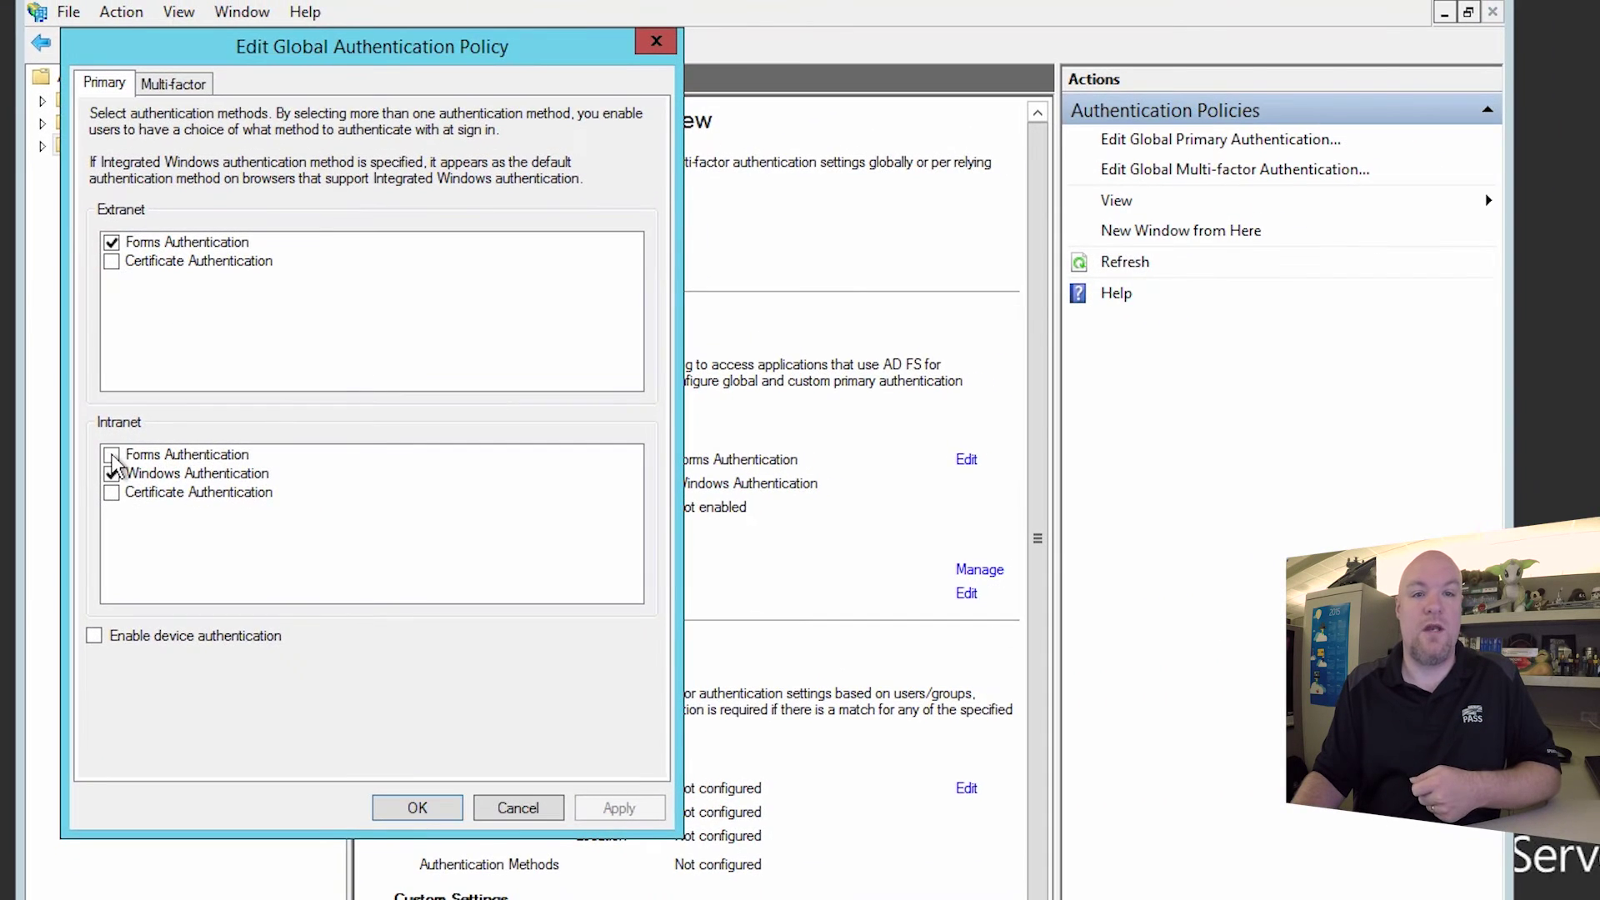
click(112, 456)
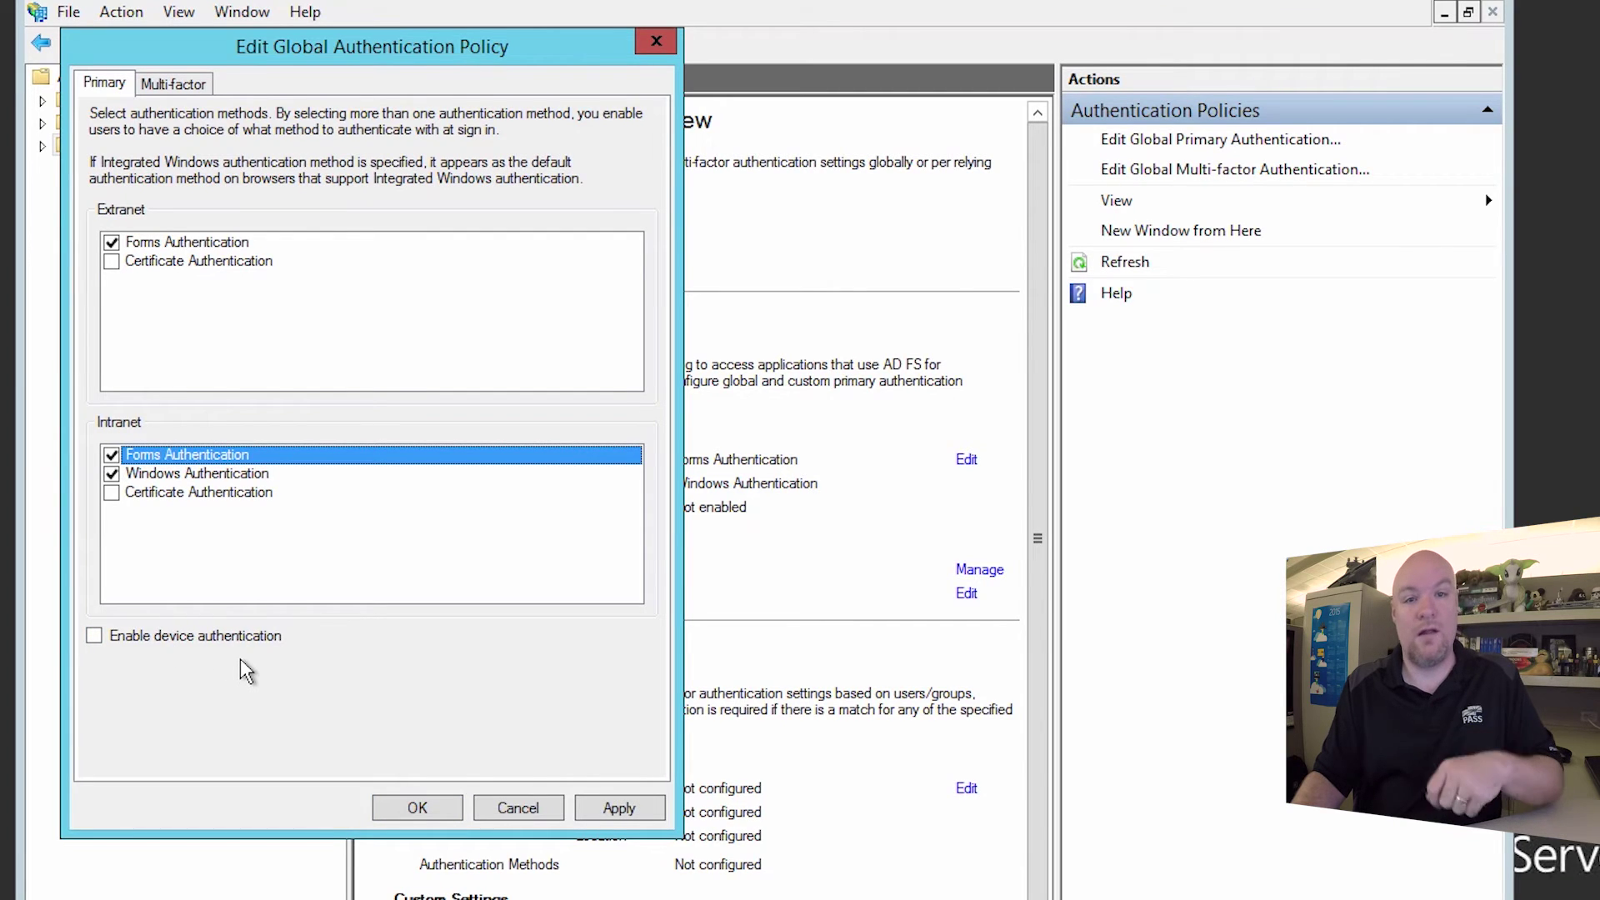
click(641, 810)
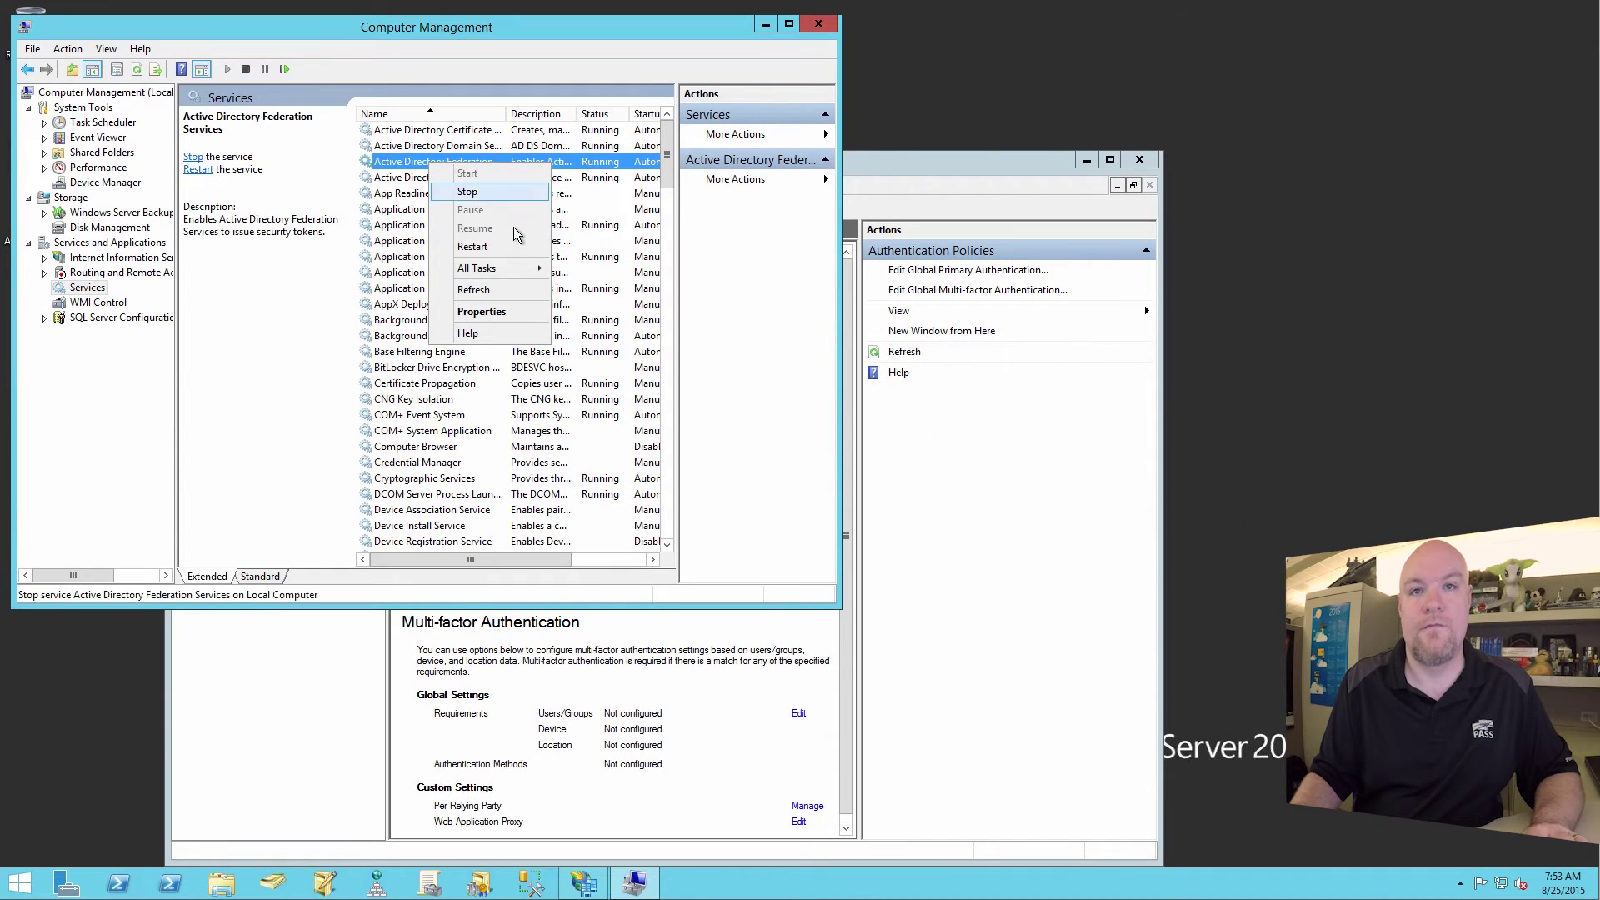
click(534, 246)
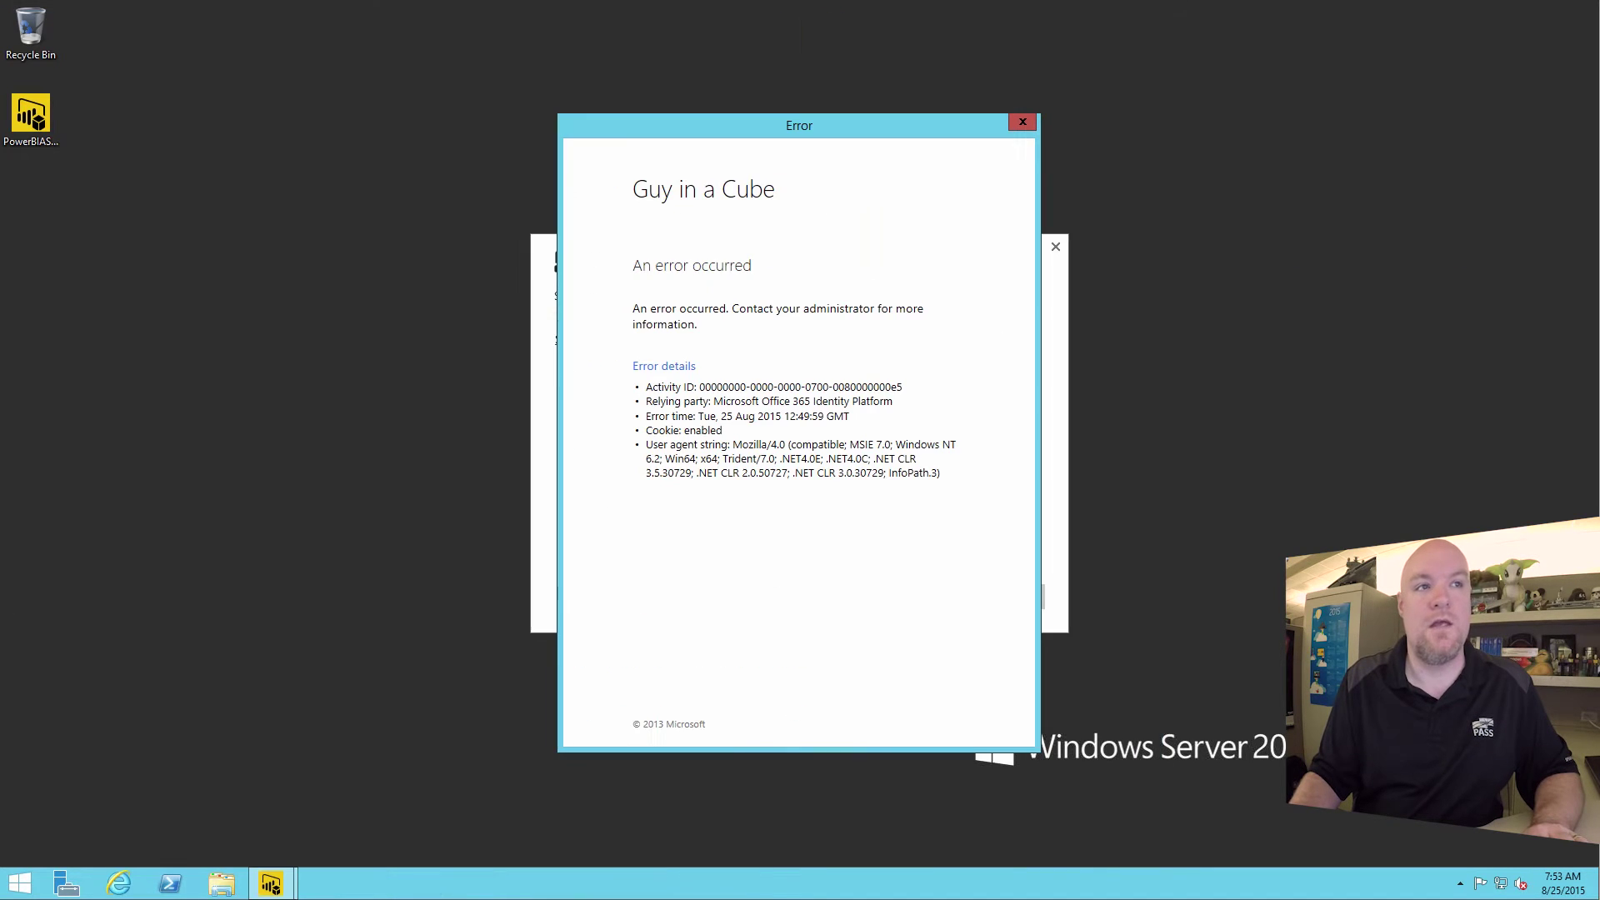
- Dismiss the old error and retry the Power BI sign-in, submitting credentials on the forms page
click(1031, 143)
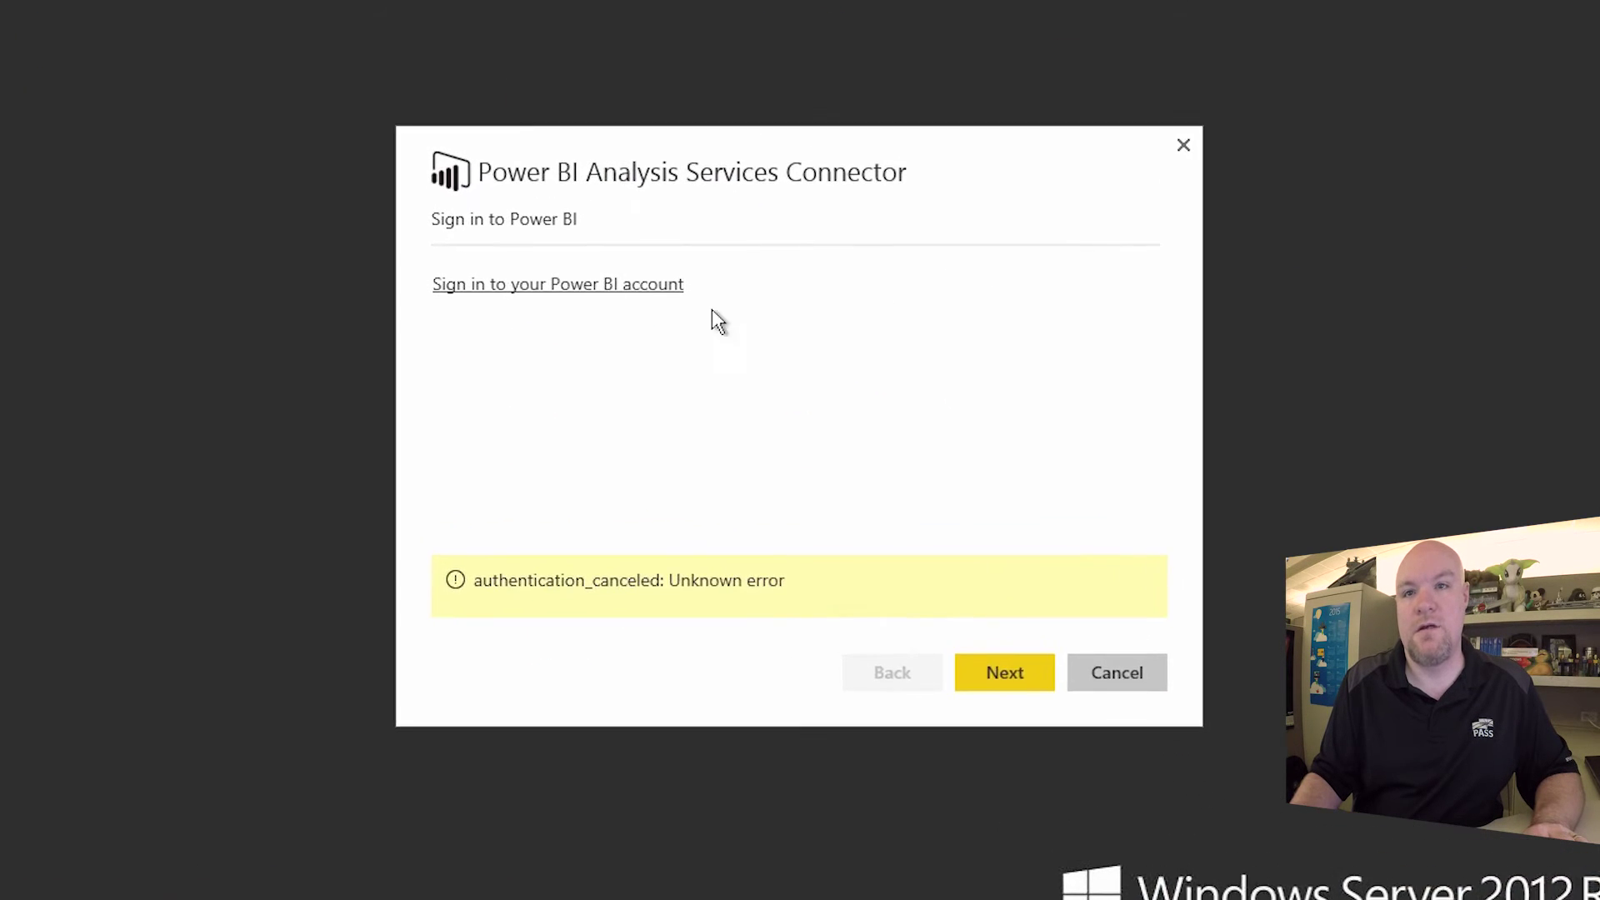
click(611, 311)
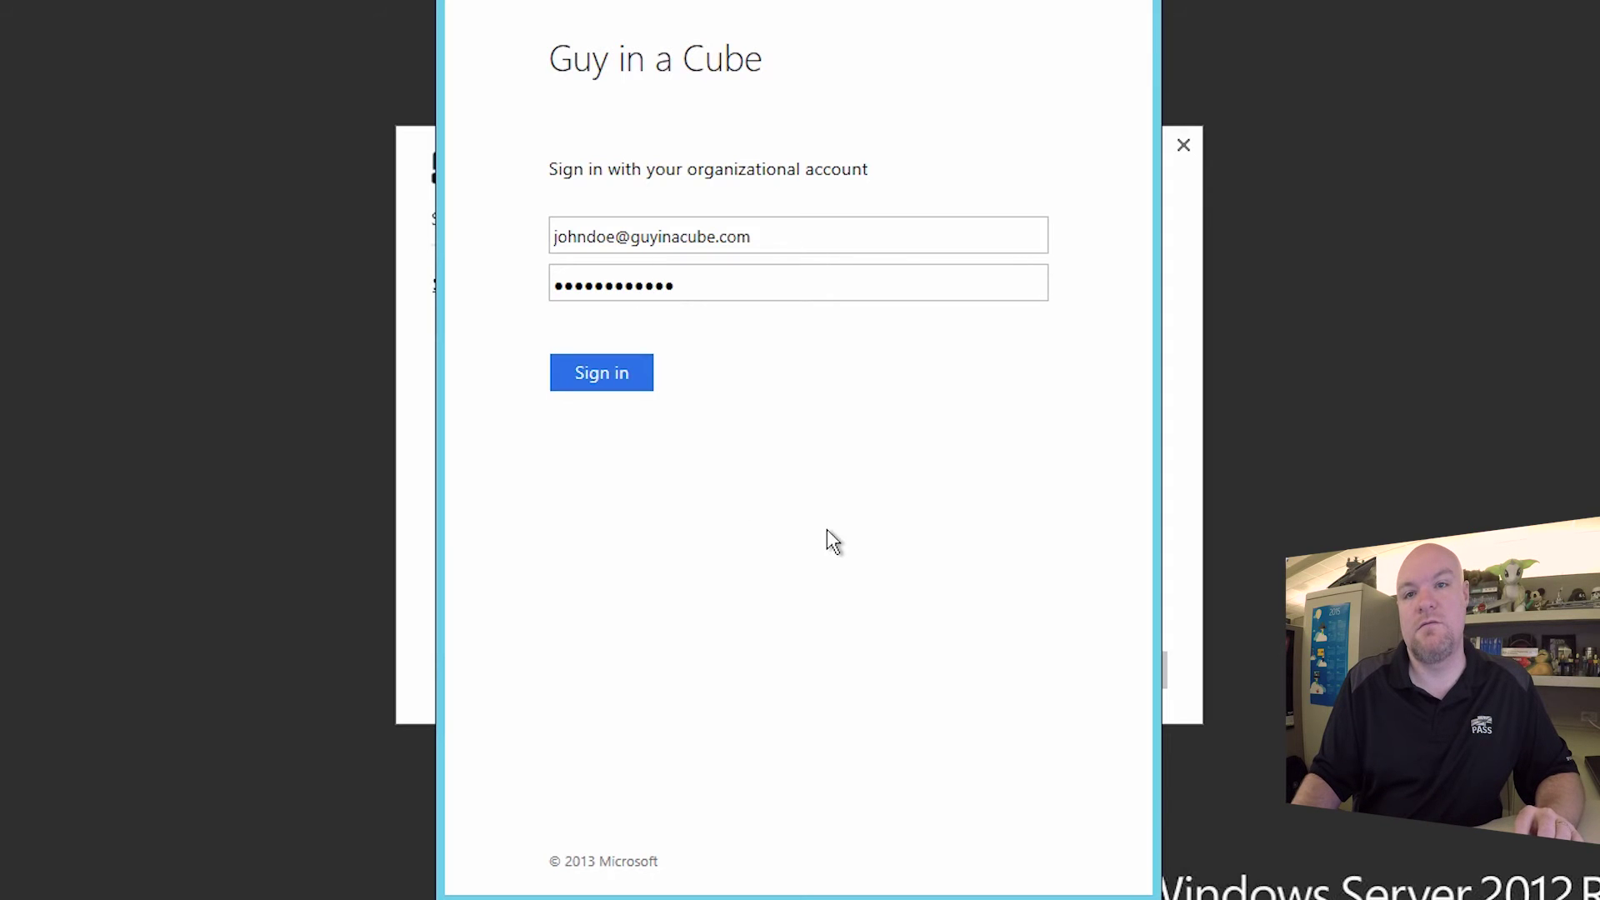
click(614, 383)
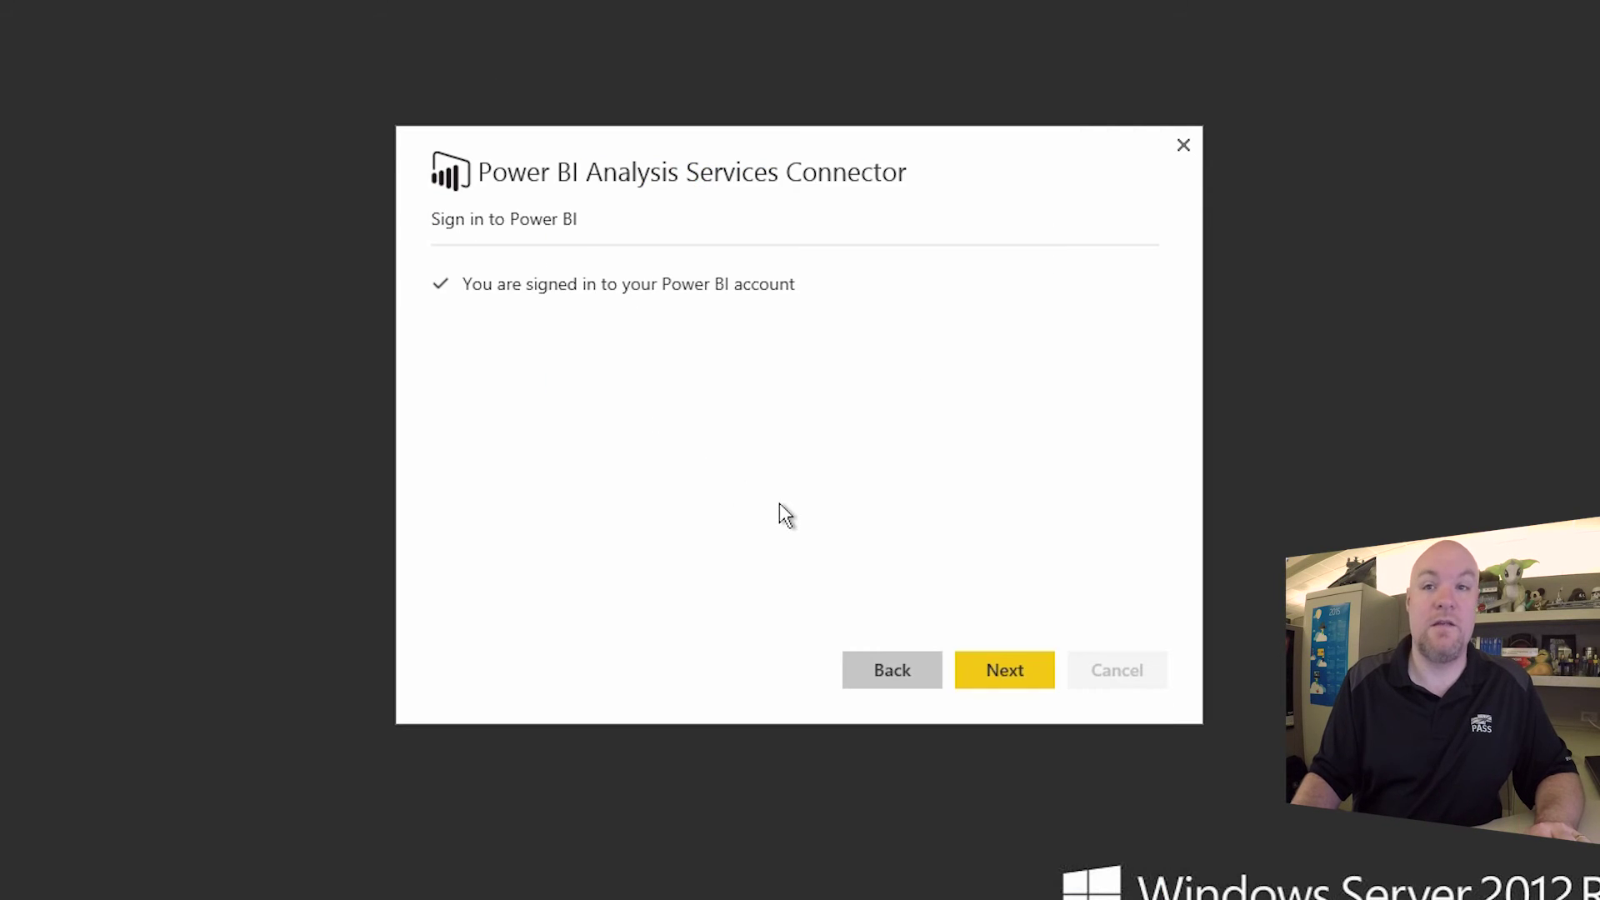